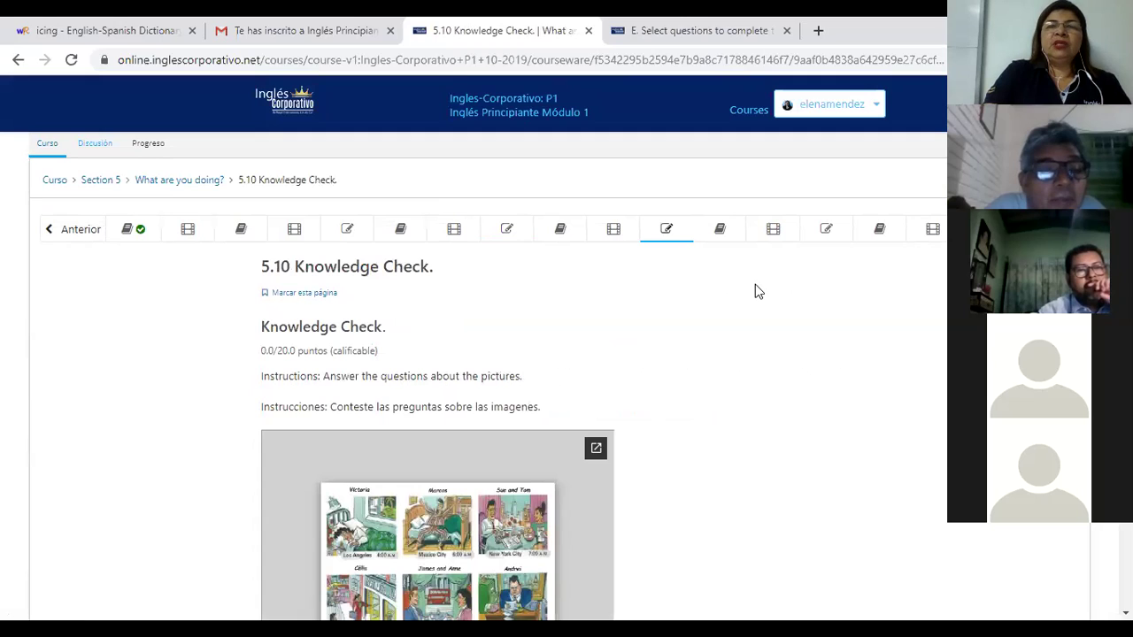
- Open the 5.13 Knowledge Check, start its listening audio in a separate browser tab and return to the exercise
left_click(825, 230)
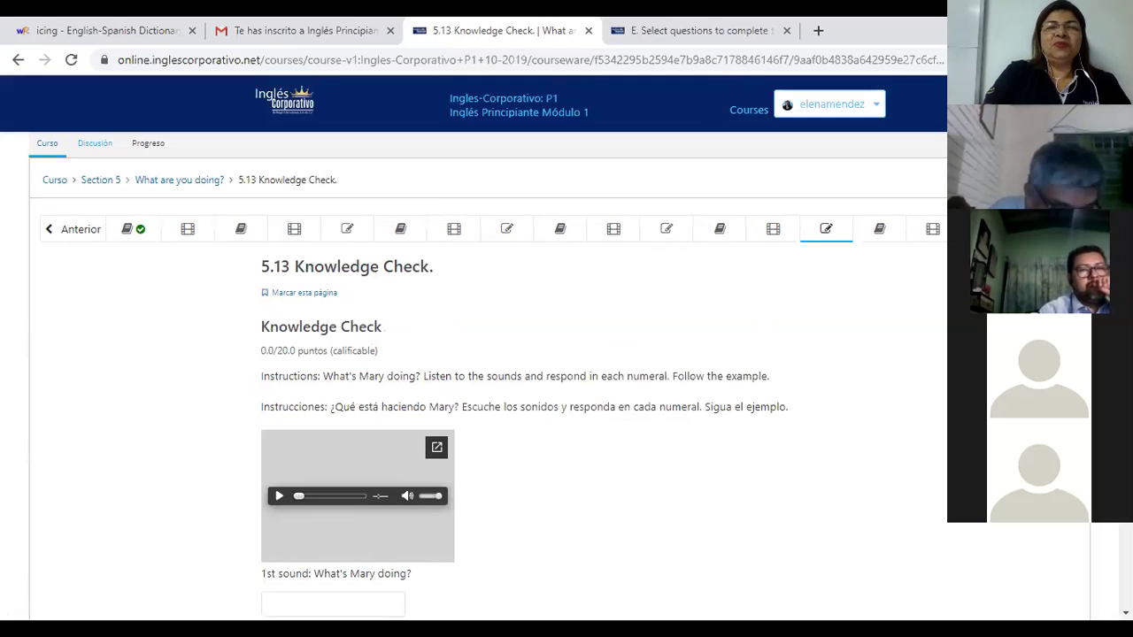
scroll(639, 190, "down", 1)
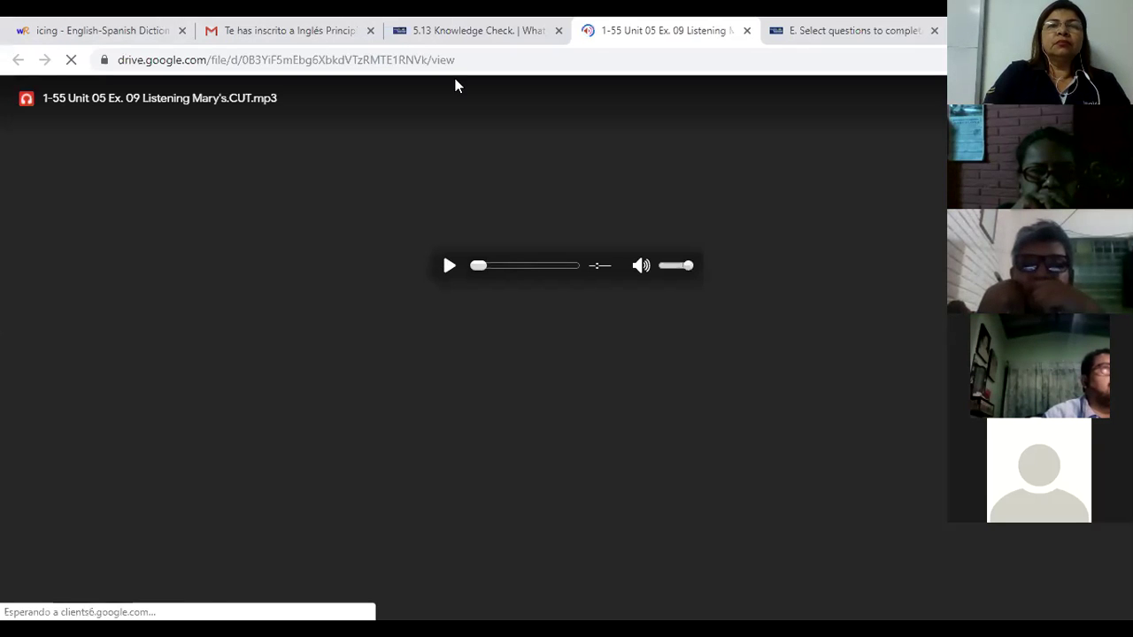
left_click(452, 28)
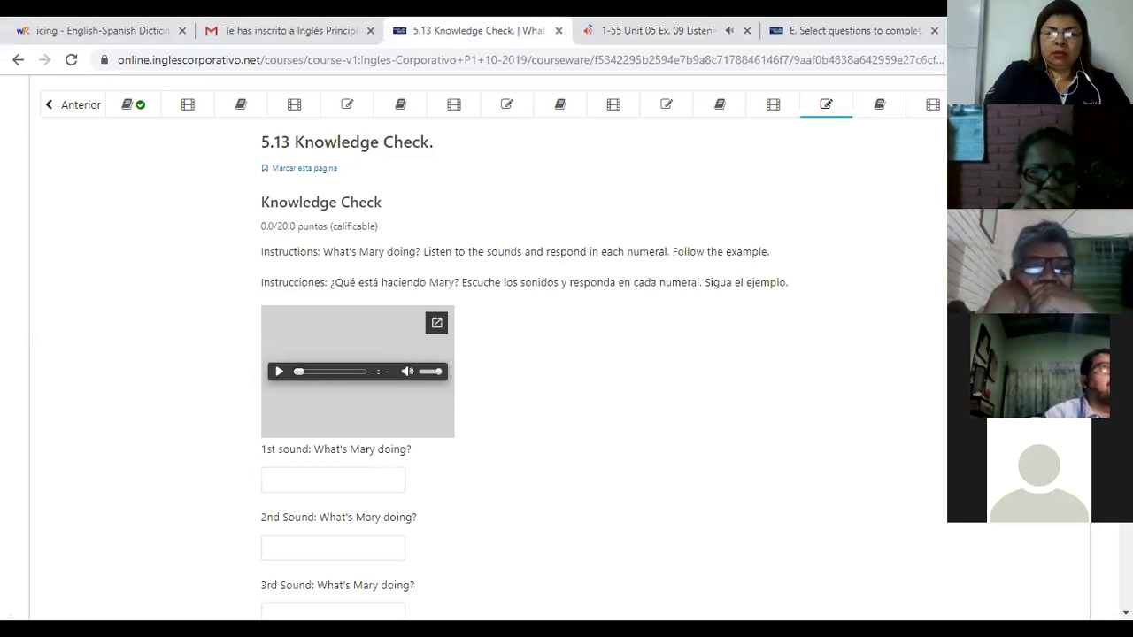
- Answer the 1st sound question with "She's driving."
scroll(487, 354, "down", 2)
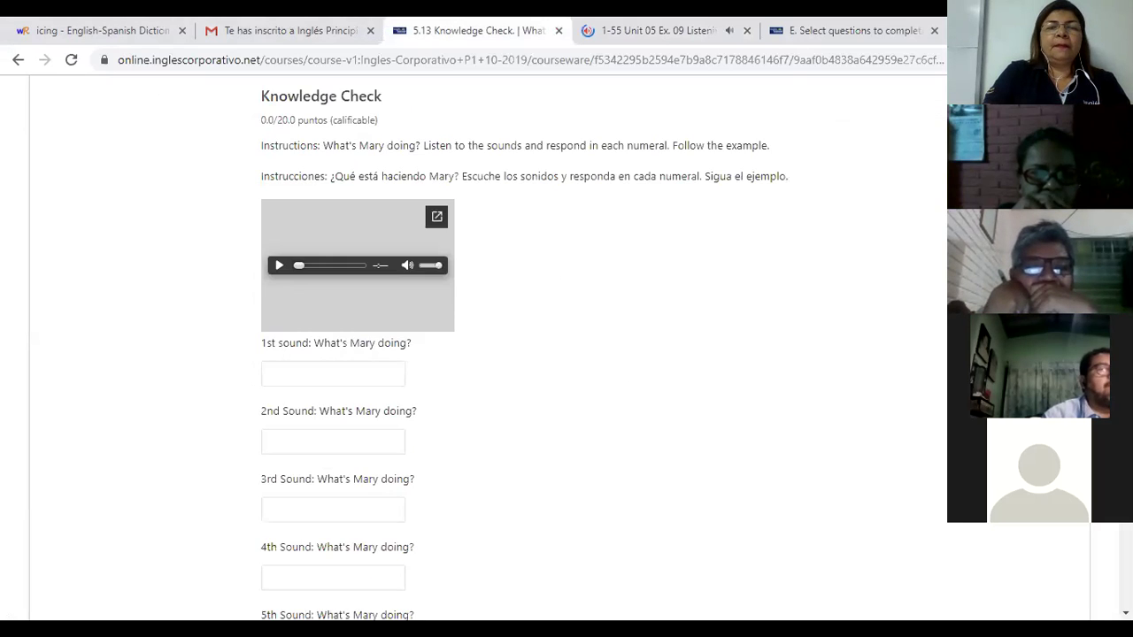
scroll(389, 329, "down", 1)
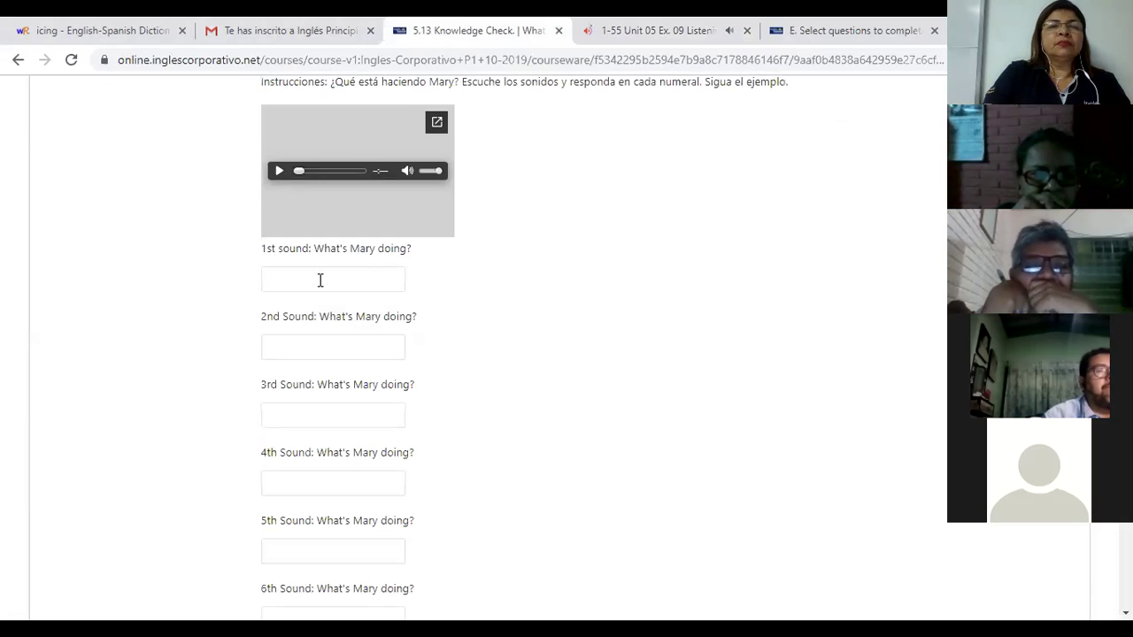
left_click(371, 286)
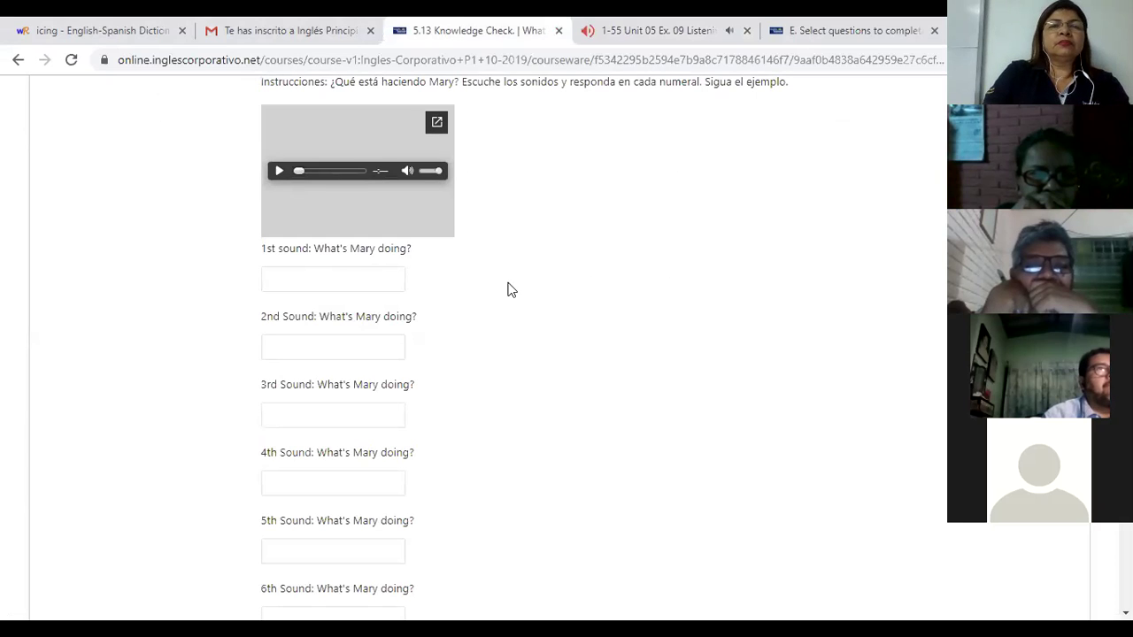
left_click(570, 244)
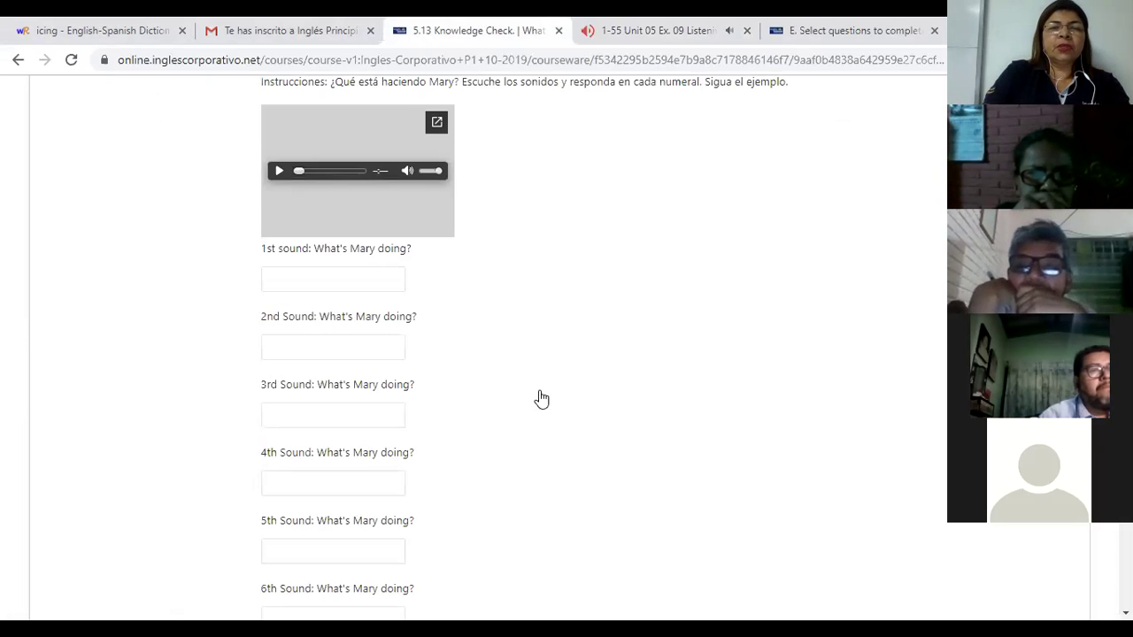
left_click(346, 279)
type("She")
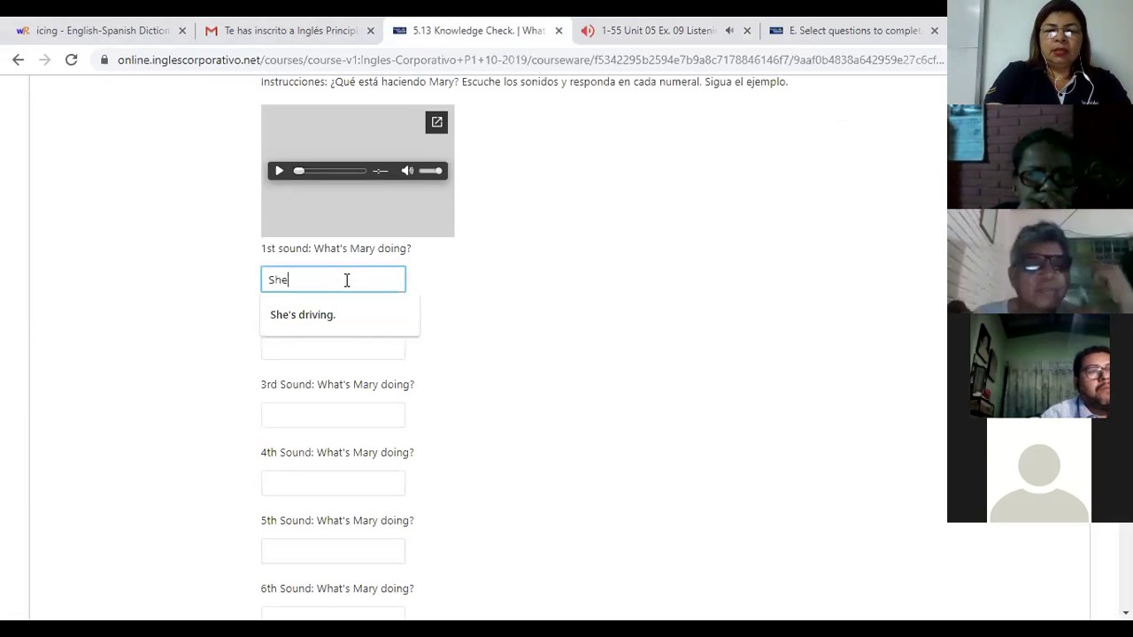
type("'s dr")
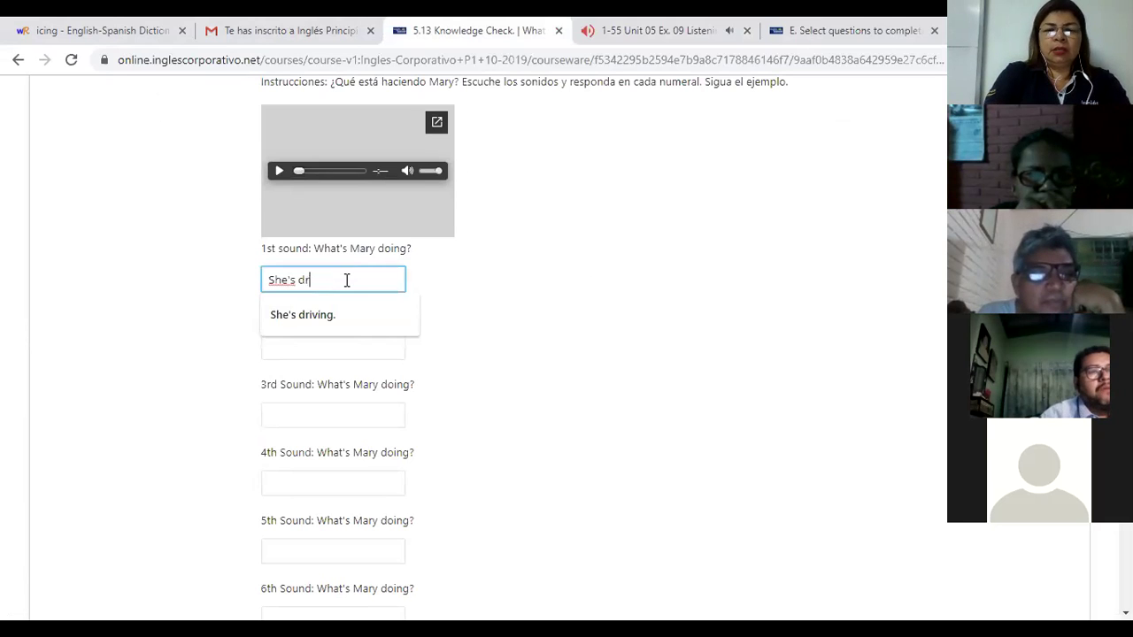
type("iving")
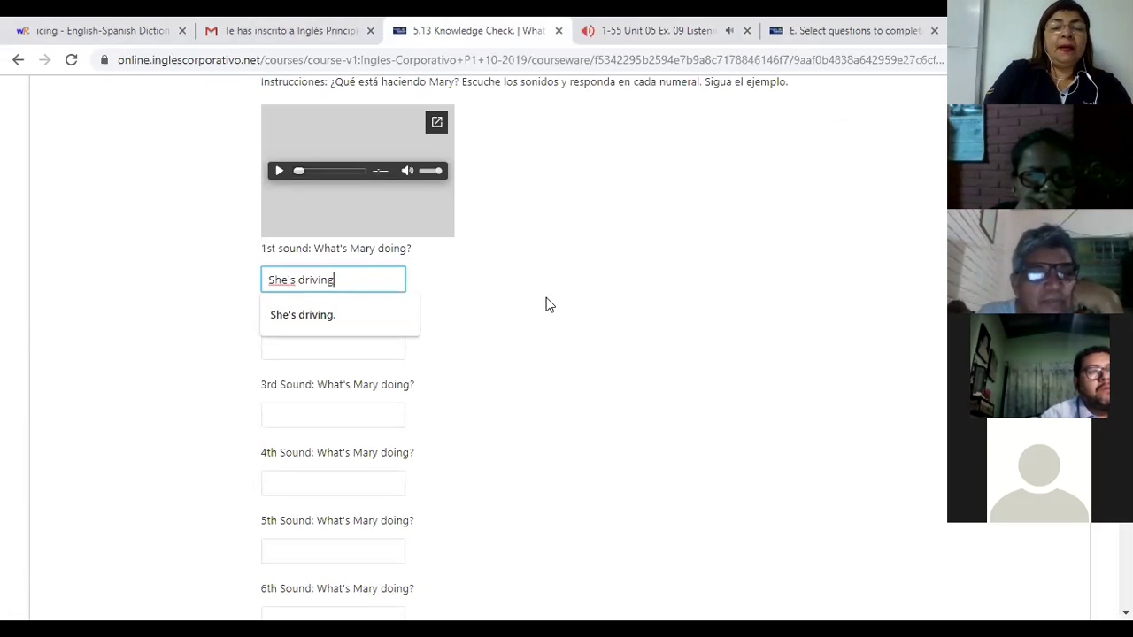
type(".")
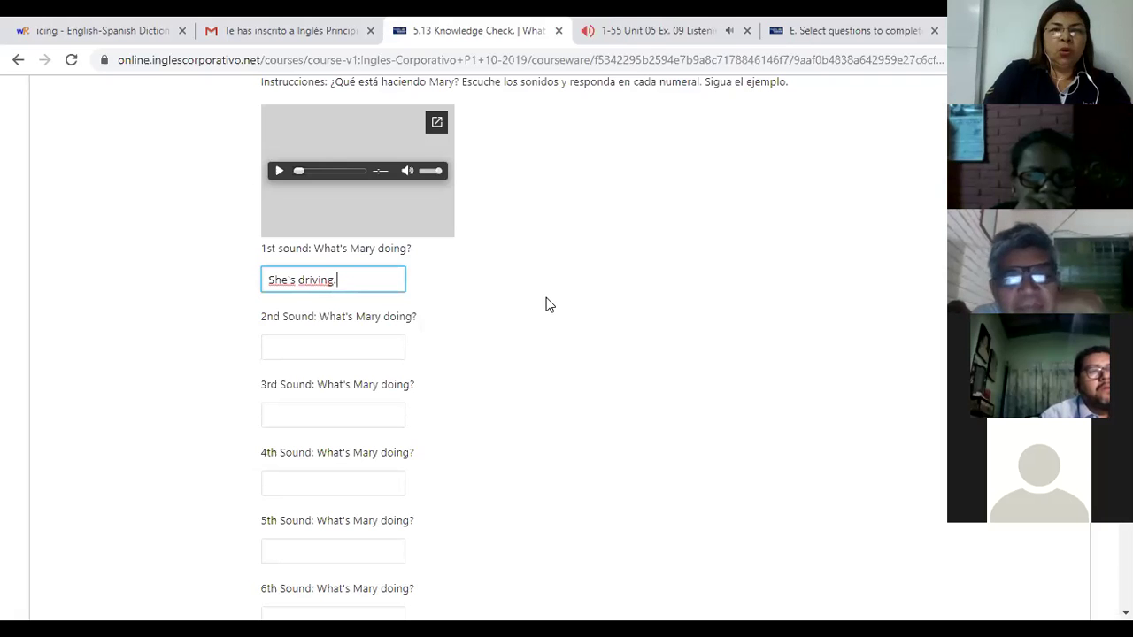
- Answer the 2nd sound question with "She's swimming."
left_click(340, 346)
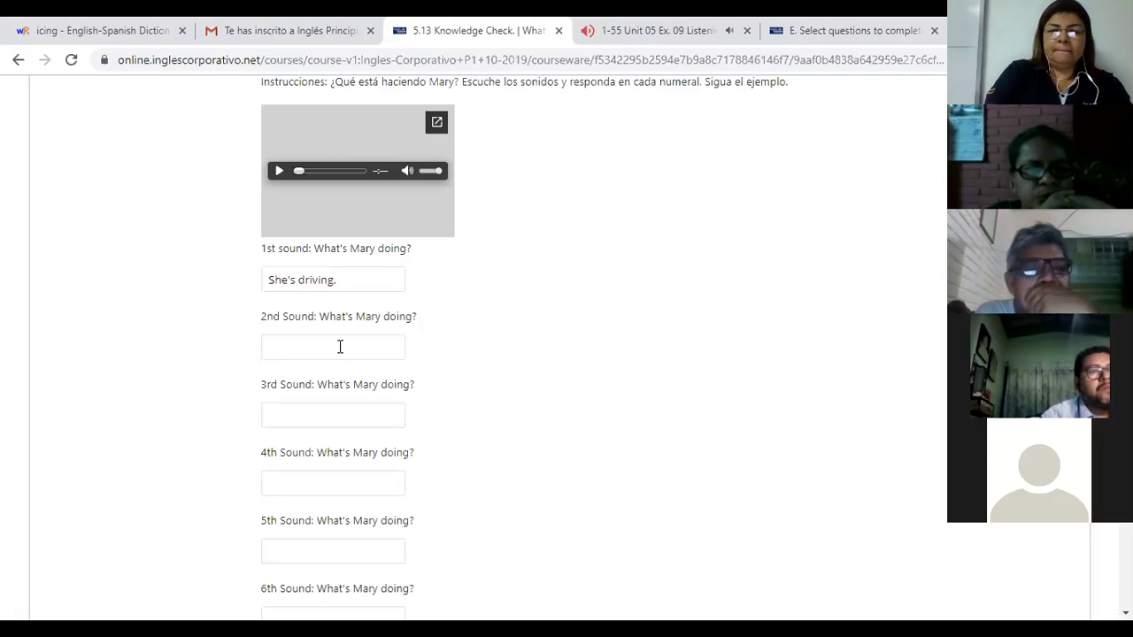
left_click(340, 346)
type("She")
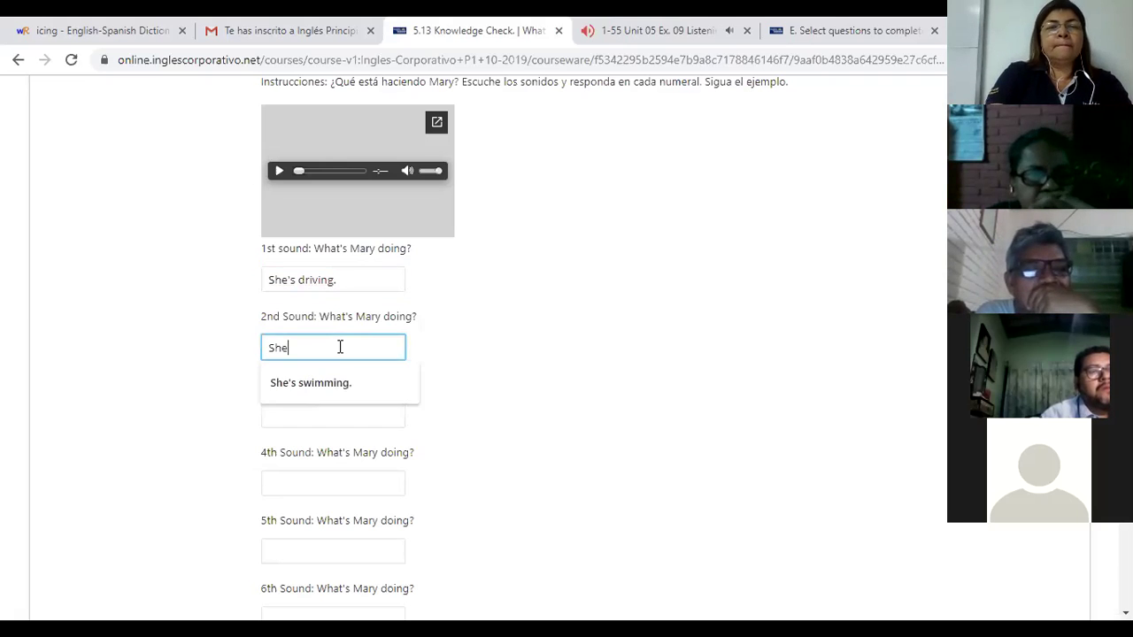
type("'s swi")
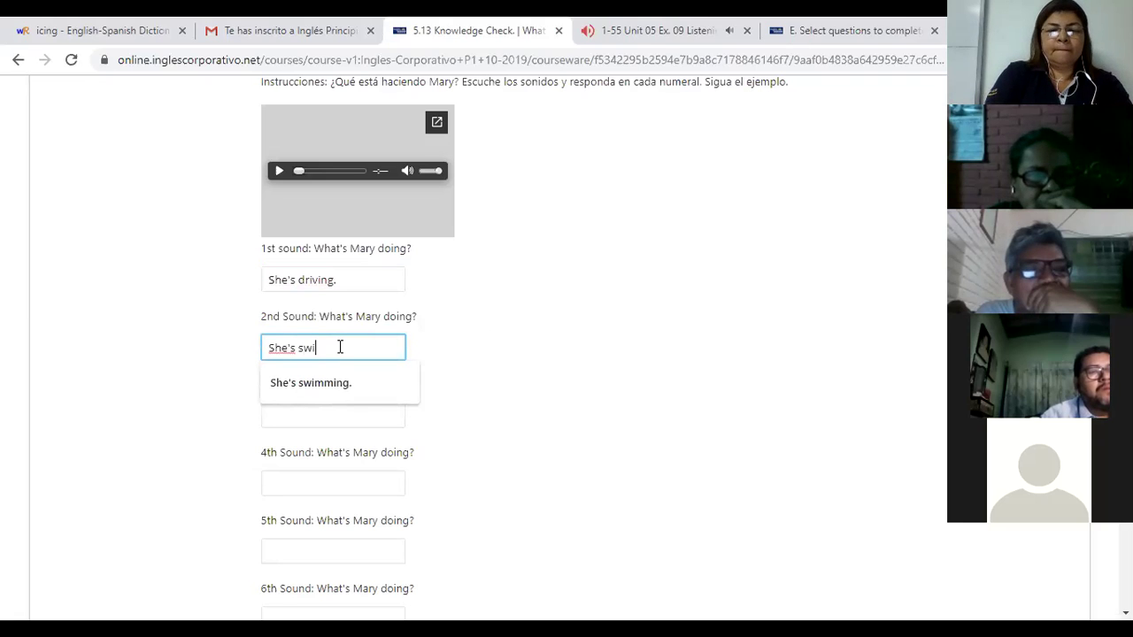
key("Down")
key("Return")
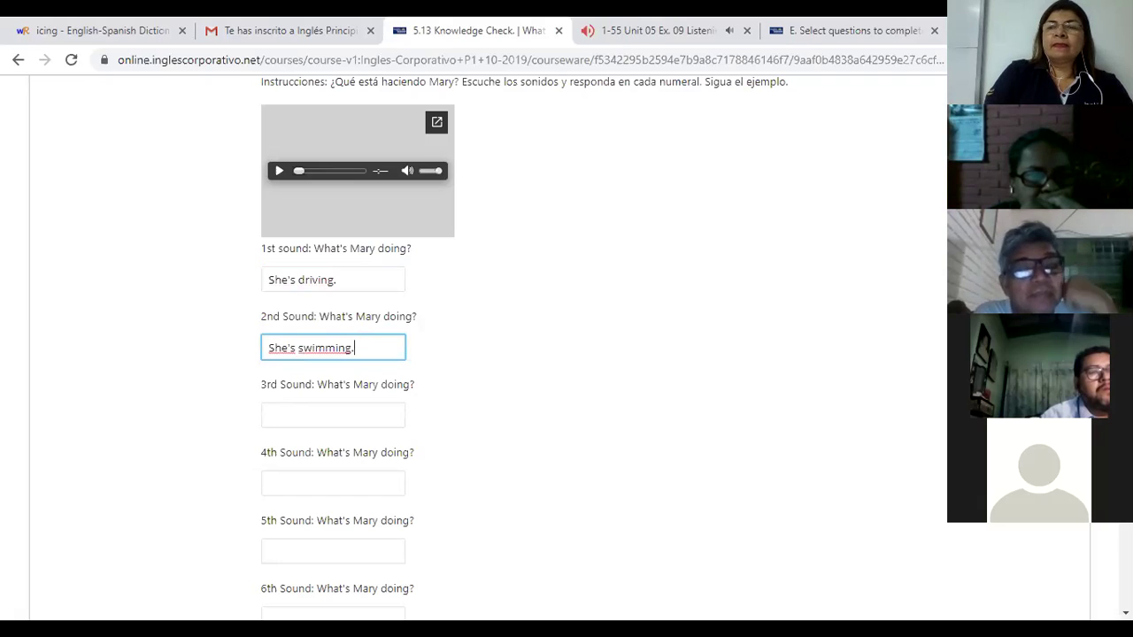
- Answer the 3rd sound question with "She's eating."
scroll(419, 238, "down", 2)
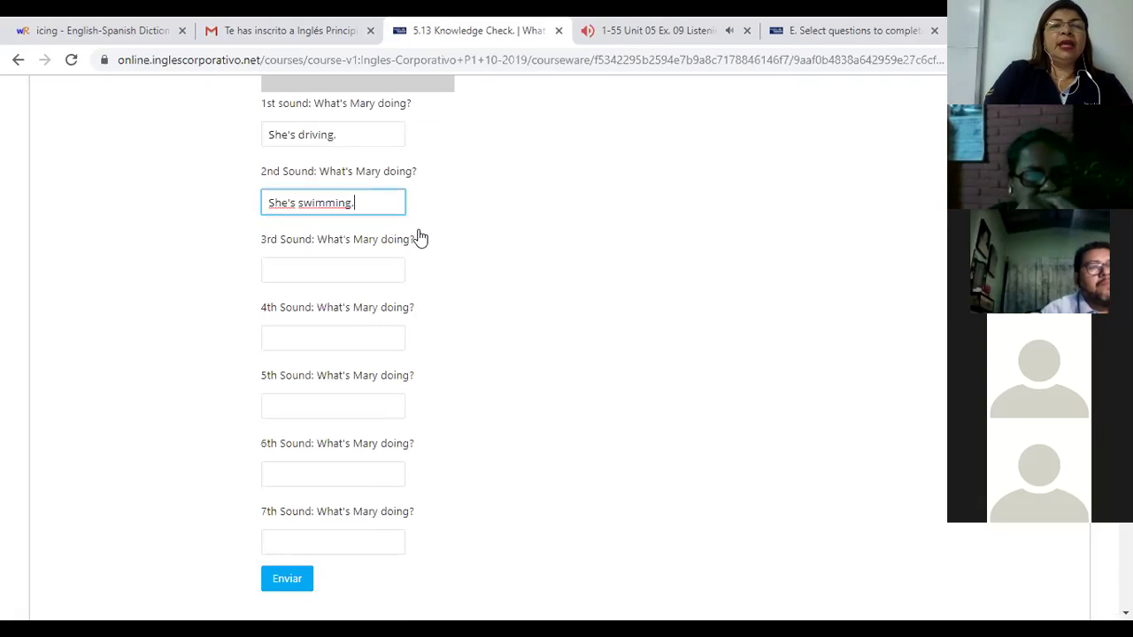
left_click(344, 261)
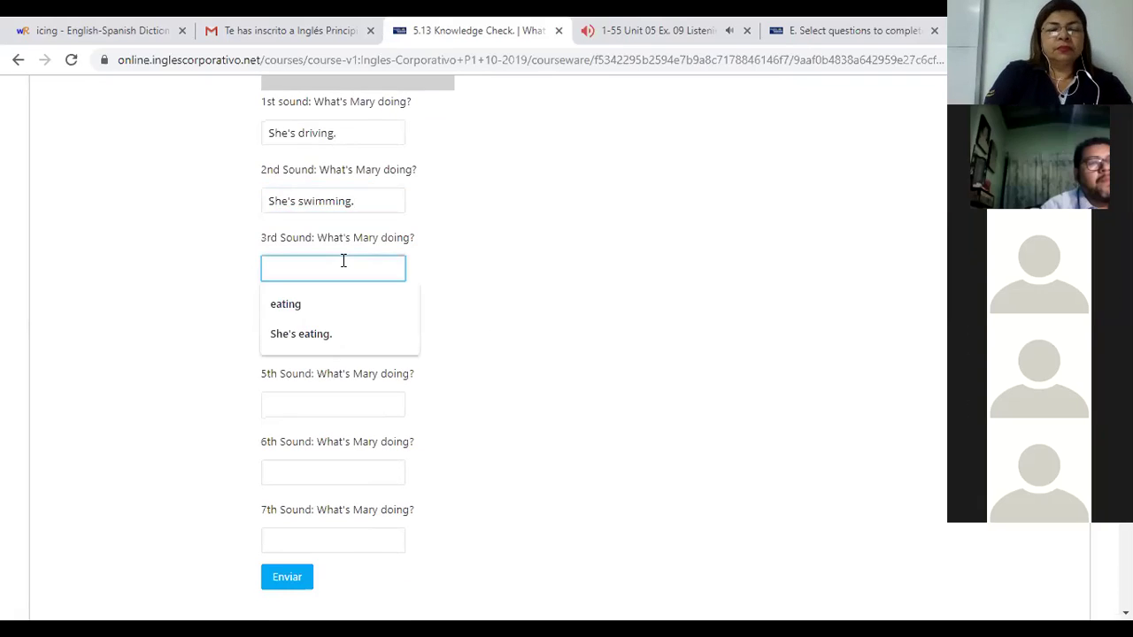
type("S")
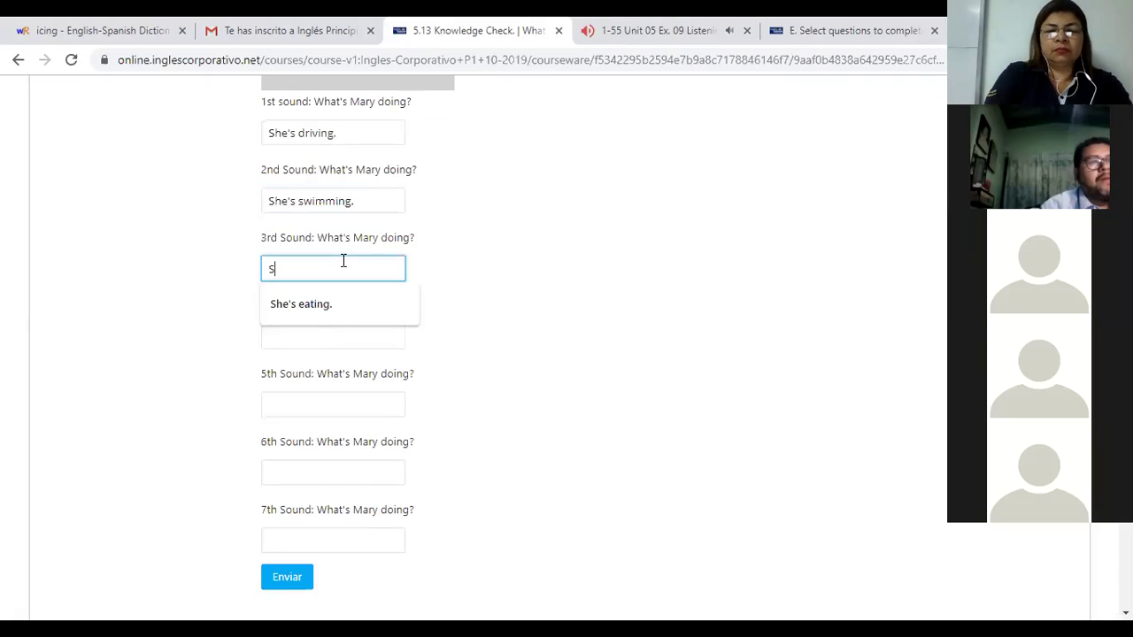
type("he's eating")
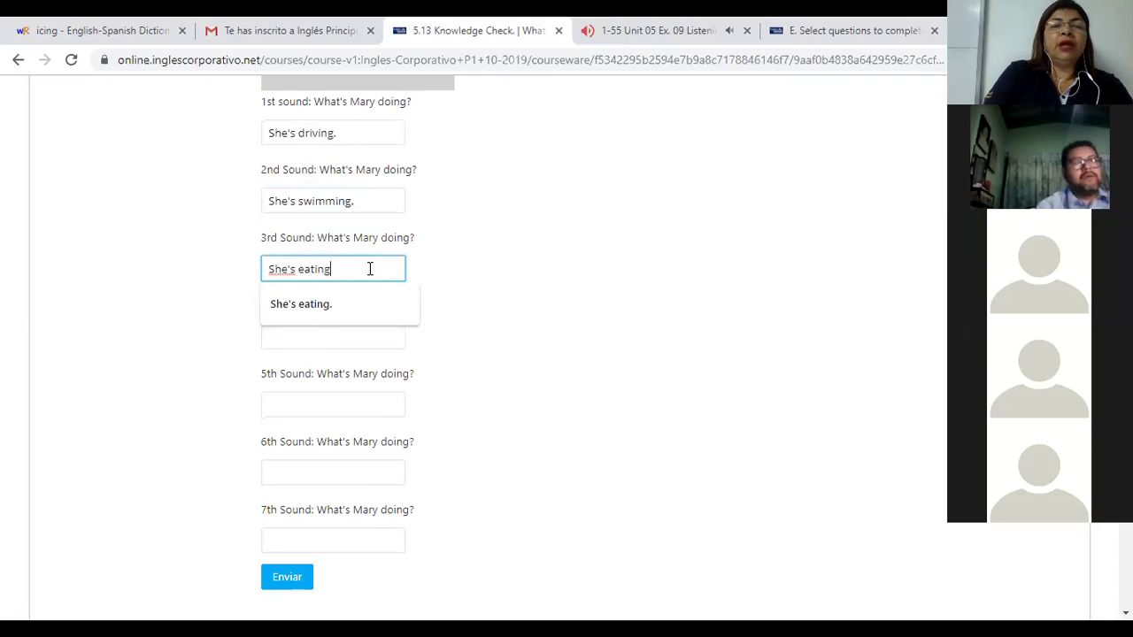
type(".")
key("Tab")
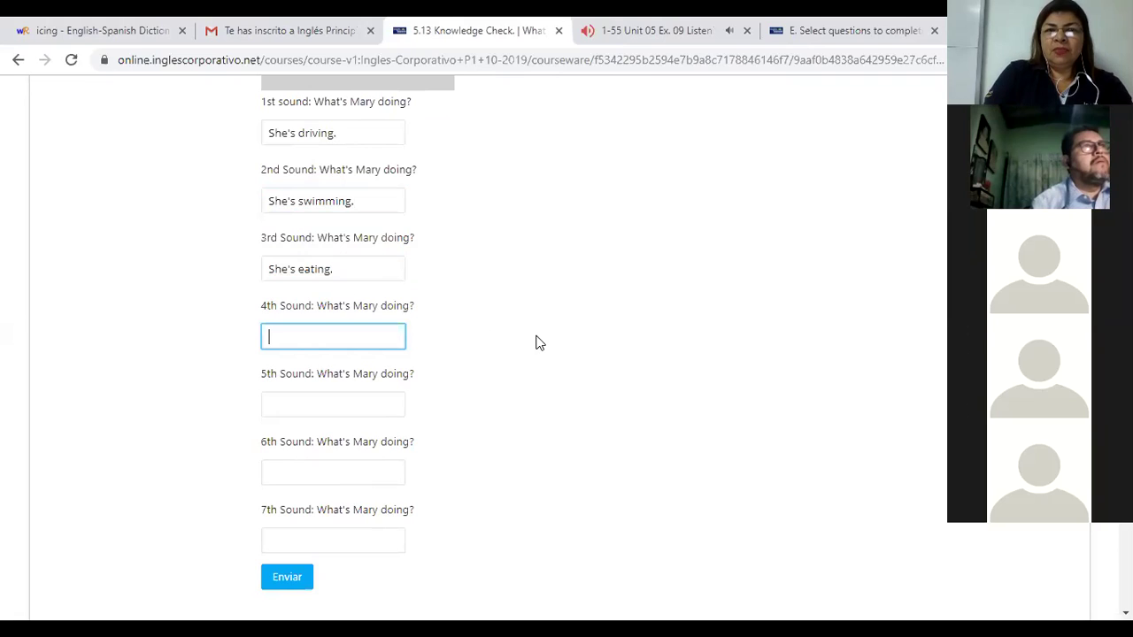
- Answer the 4th sound question with "She's listening to music."
type("S")
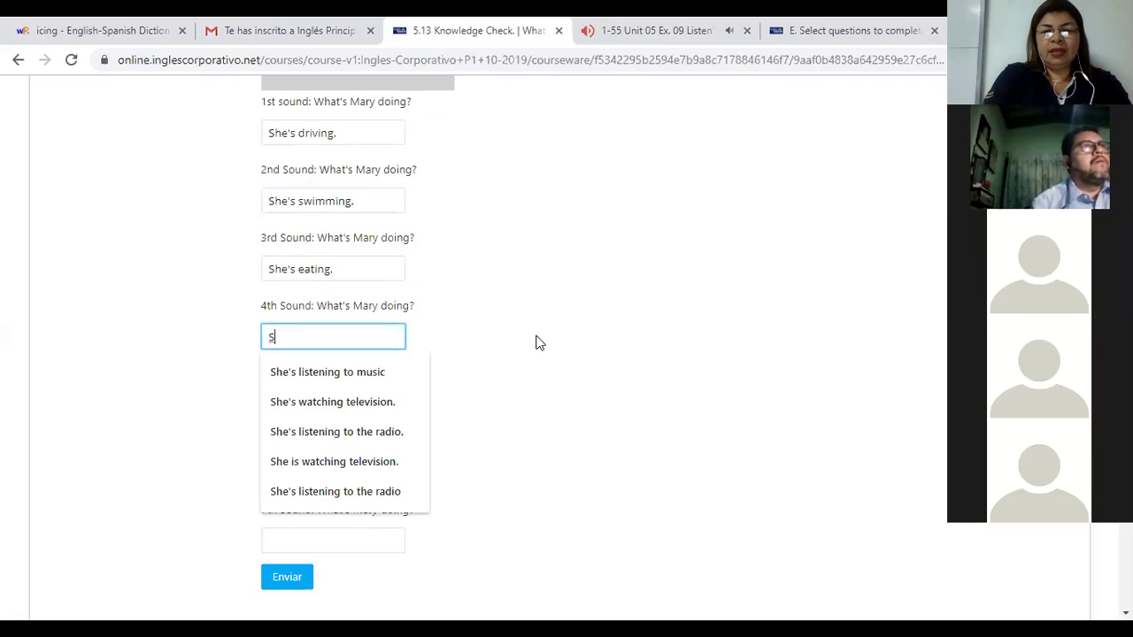
type("he's lis")
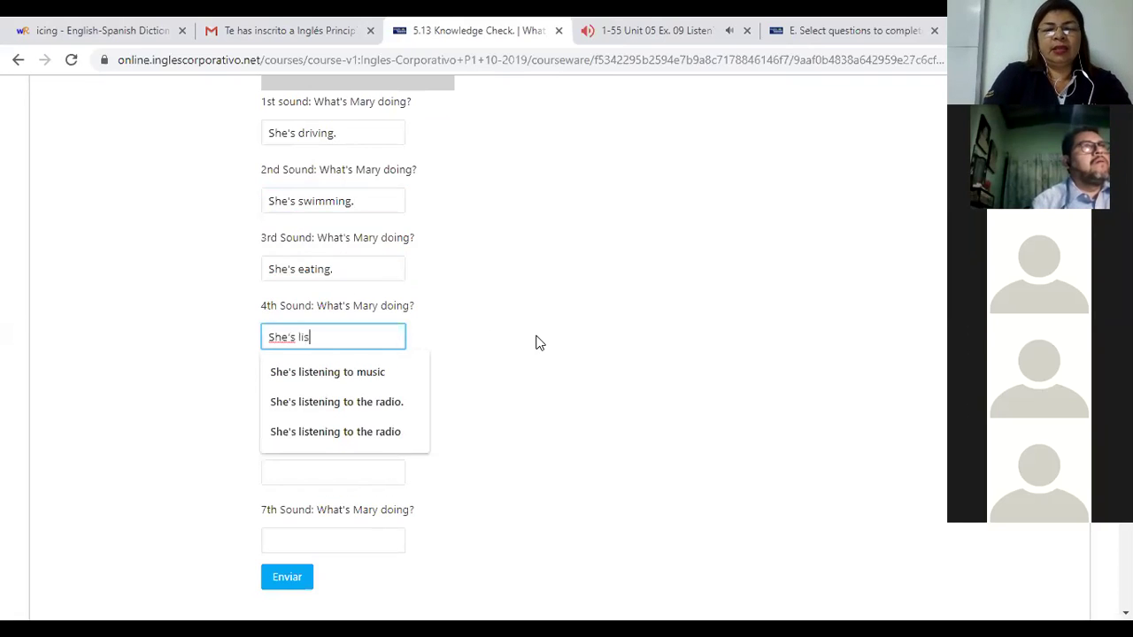
type("tening to music")
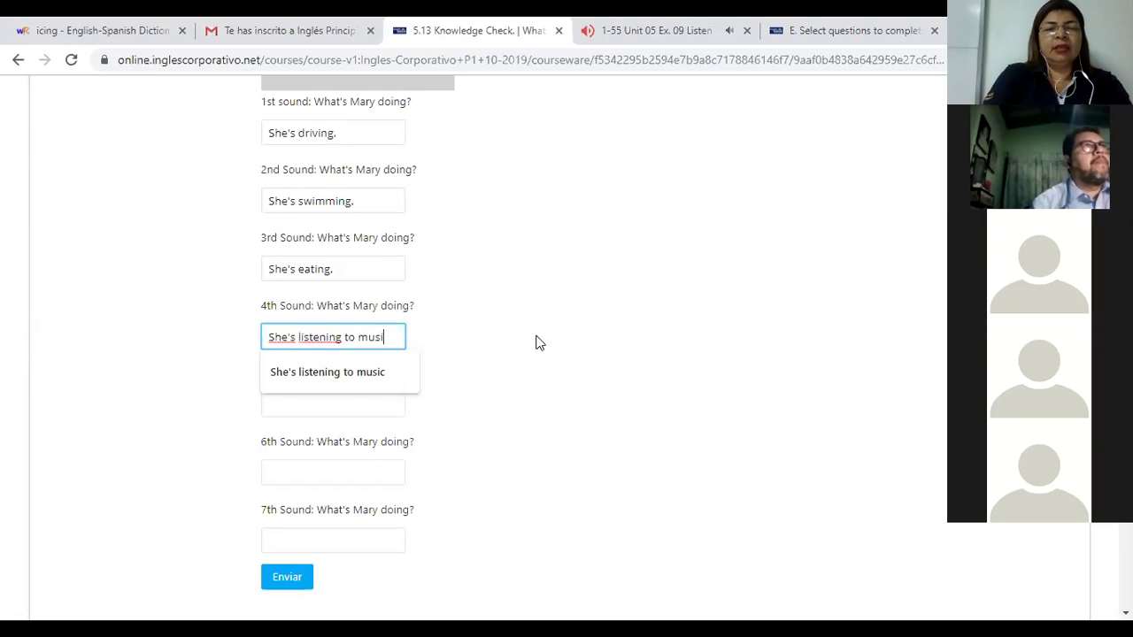
key("Escape")
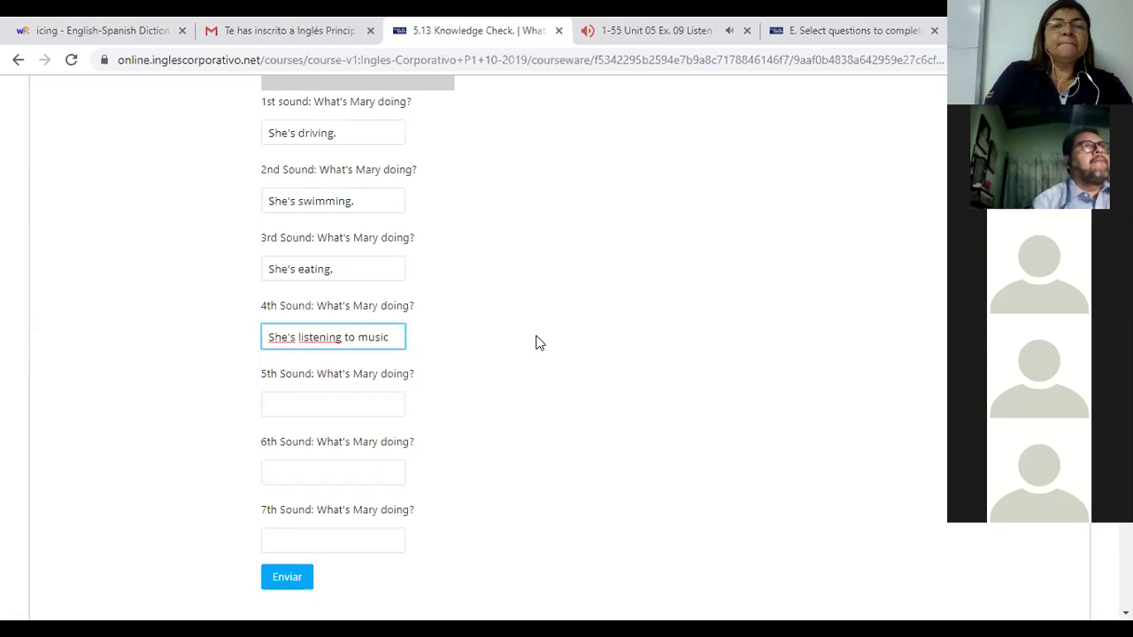
- Answer the 5th sound question with "She's dancing."
left_click(308, 402)
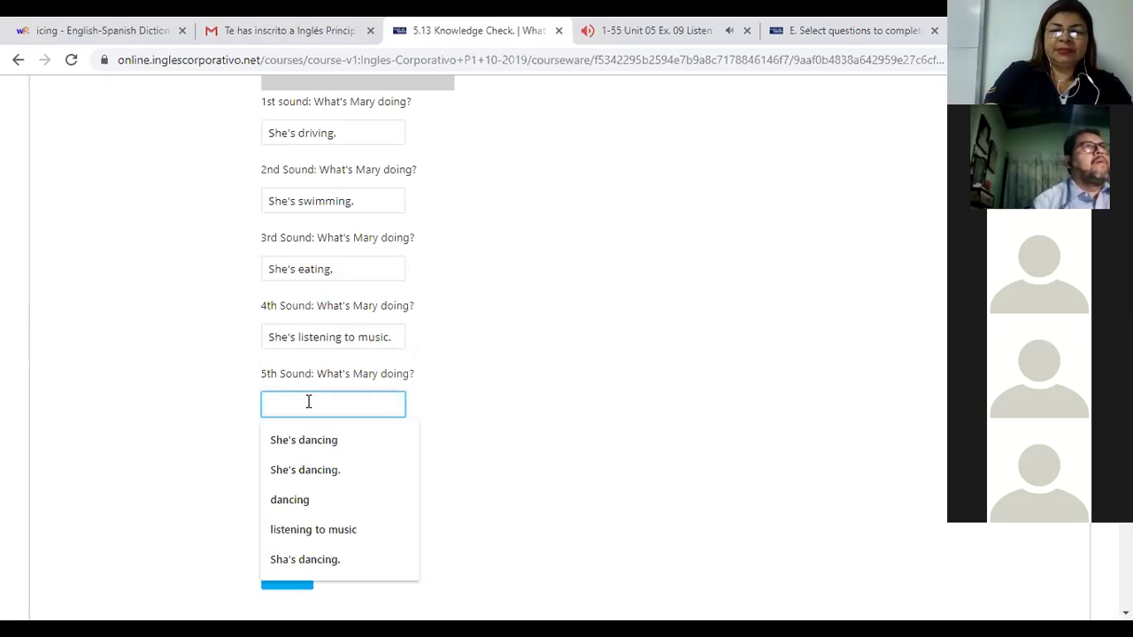
type("She's da")
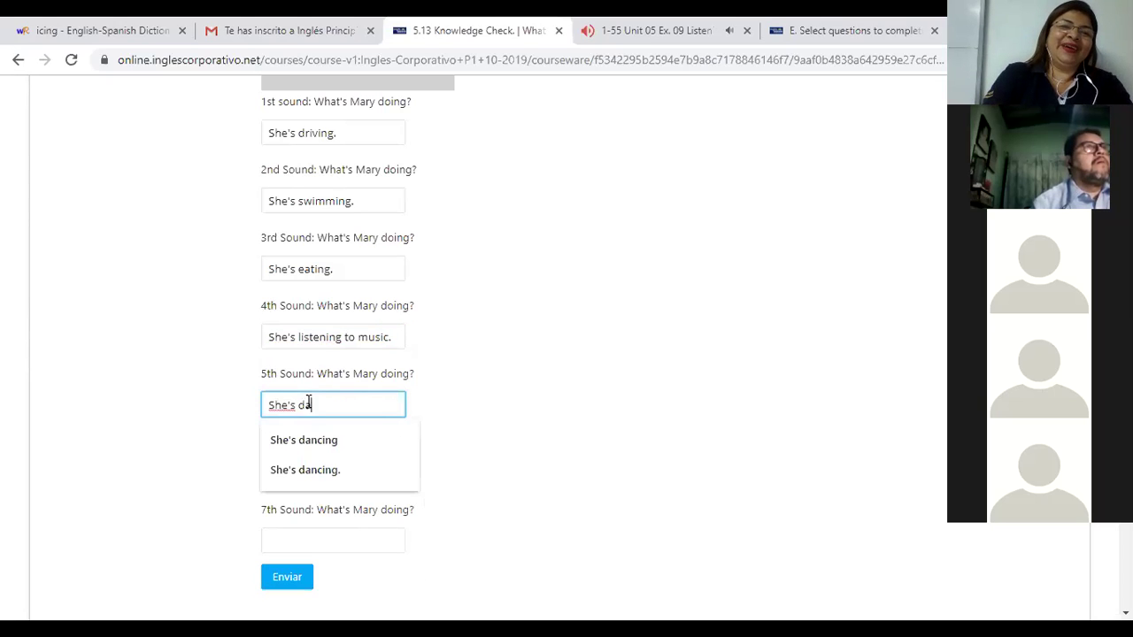
type("ncing.")
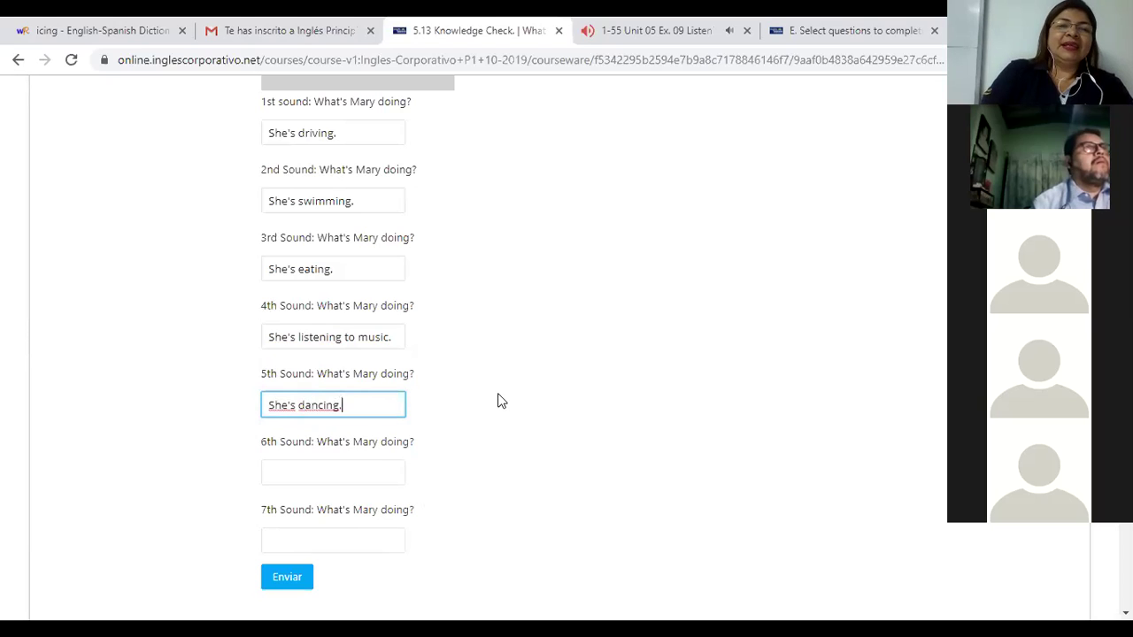
left_click(556, 382)
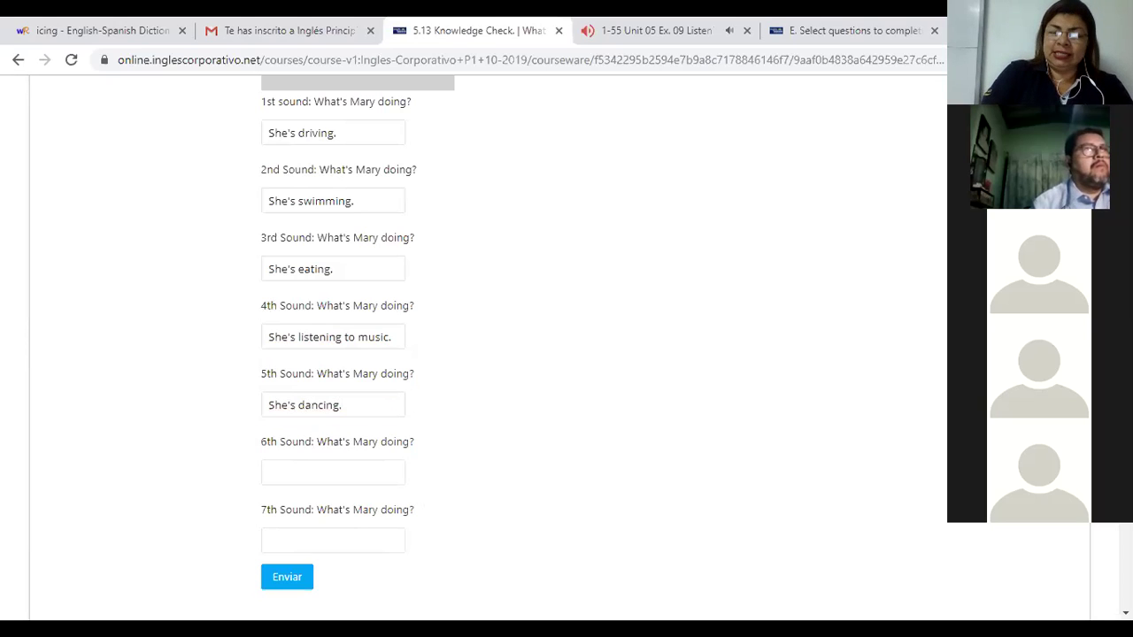
- Leave the 6th sound blank, answer the 7th sound question with "She's playing tennis." and close the listening audio tab
scroll(455, 299, "down", 2)
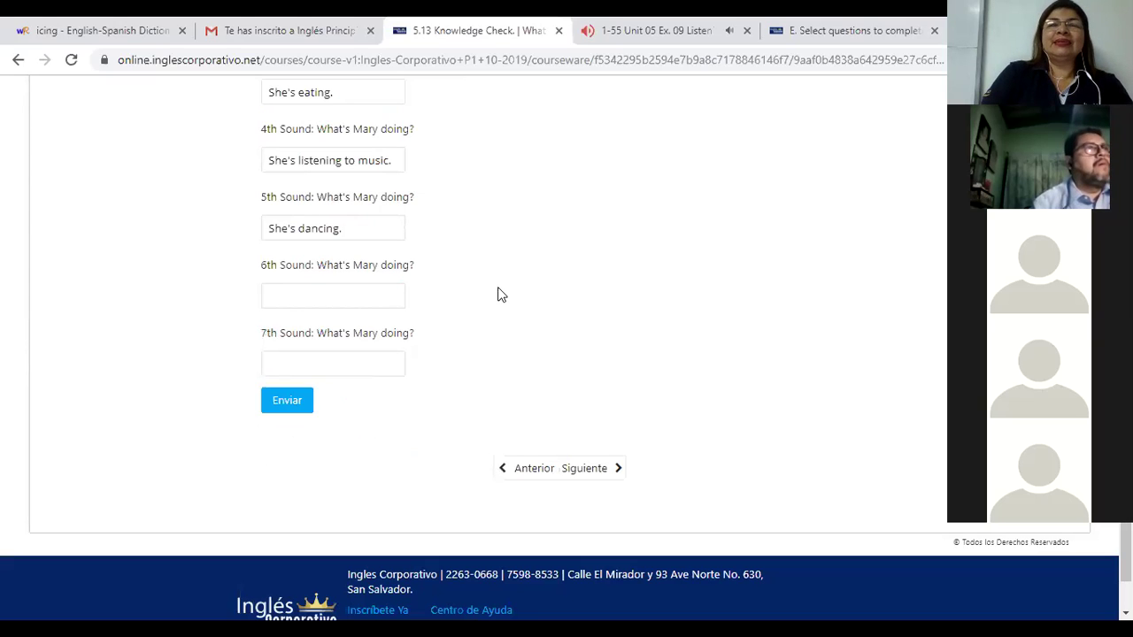
left_click(323, 363)
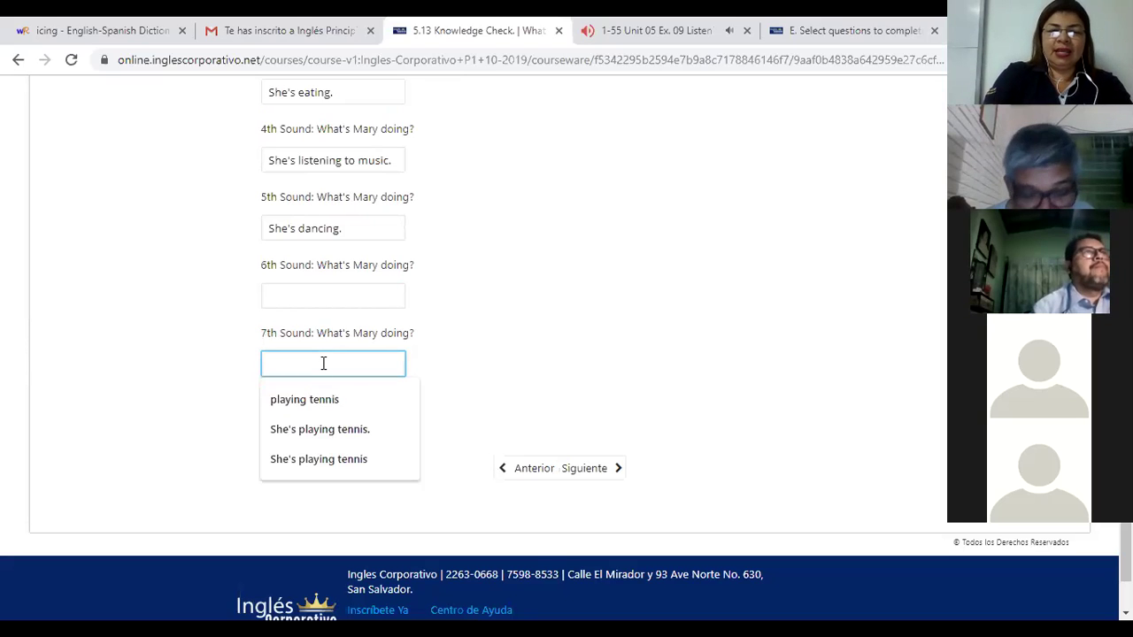
type("She's ")
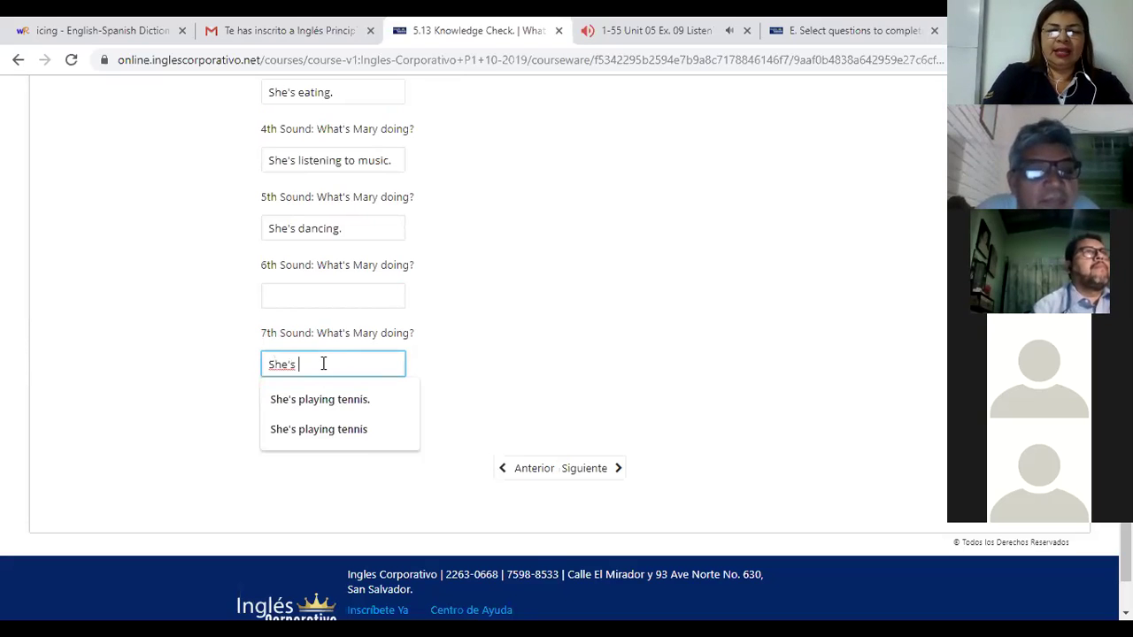
type("playing tennis")
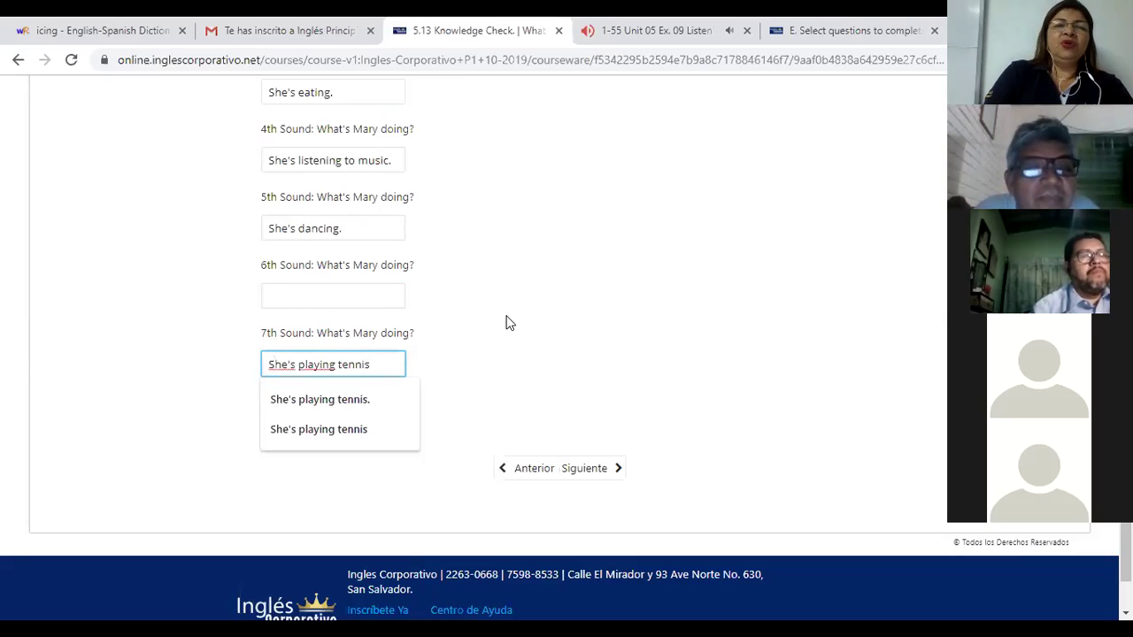
key("Escape")
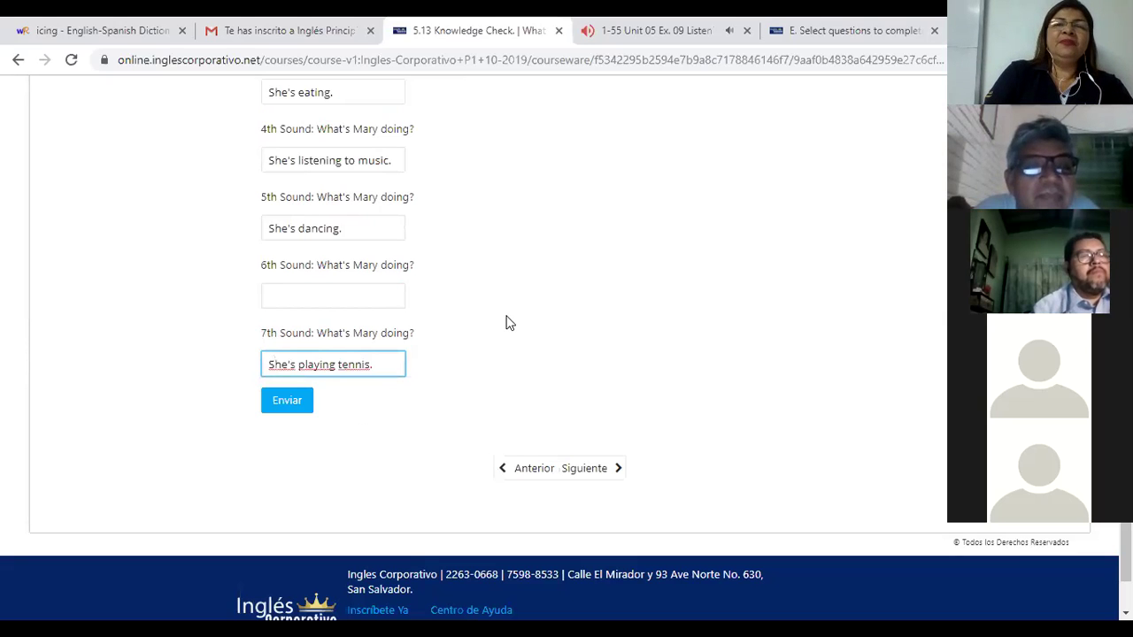
type(".")
key("Tab")
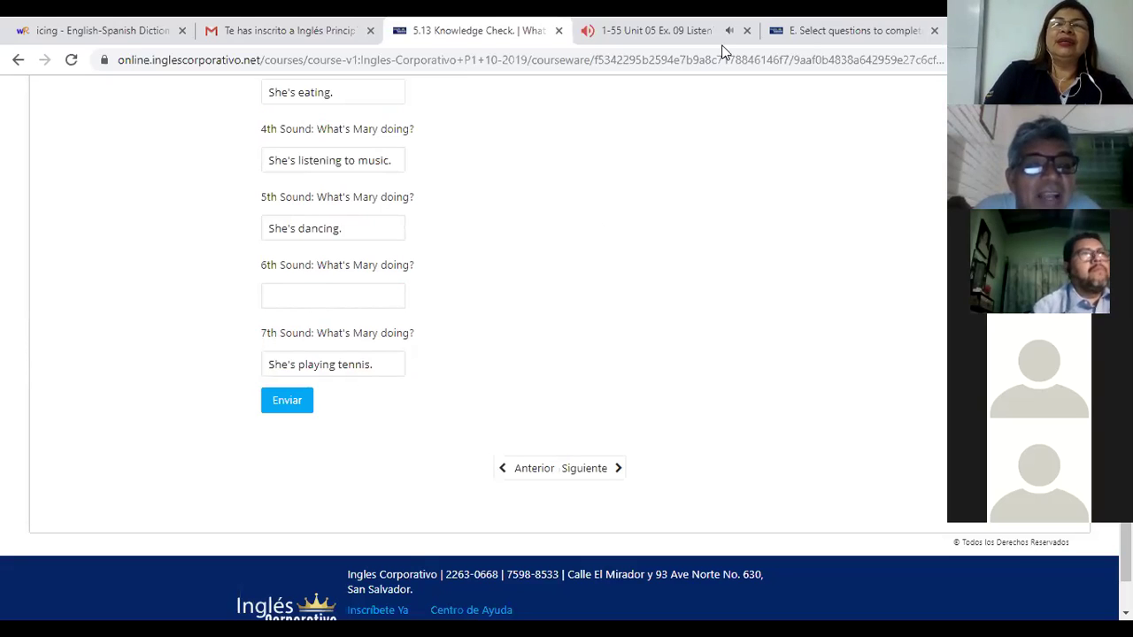
left_click(748, 32)
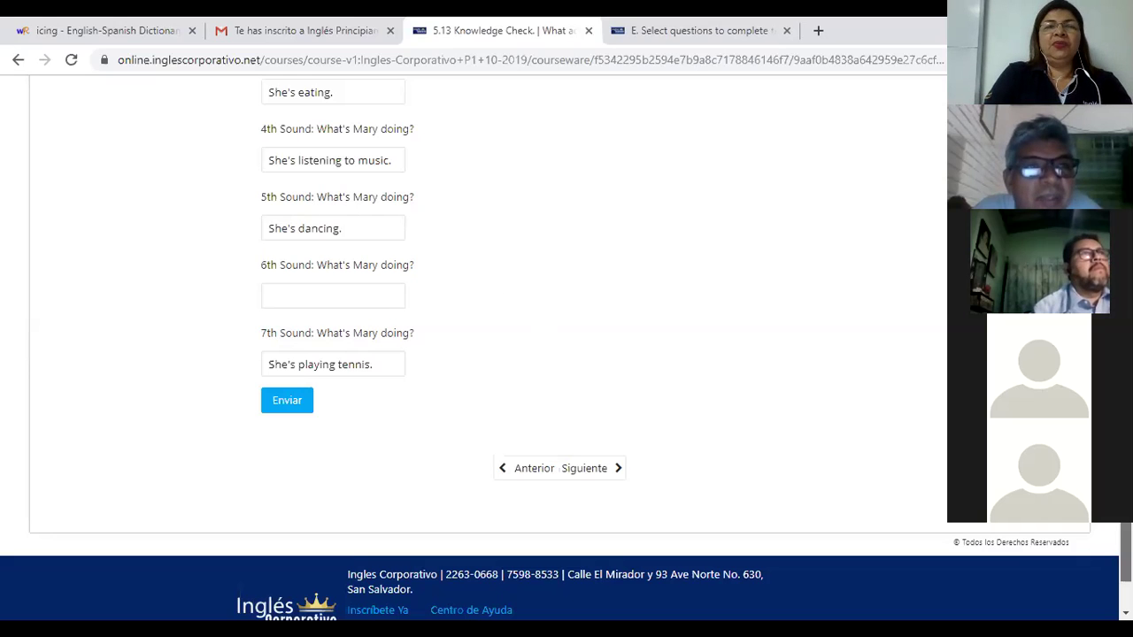
- Replay the listening audio in a separate tab while reviewing the seven sound questions, and close the audio tab
scroll(418, 301, "up", 5)
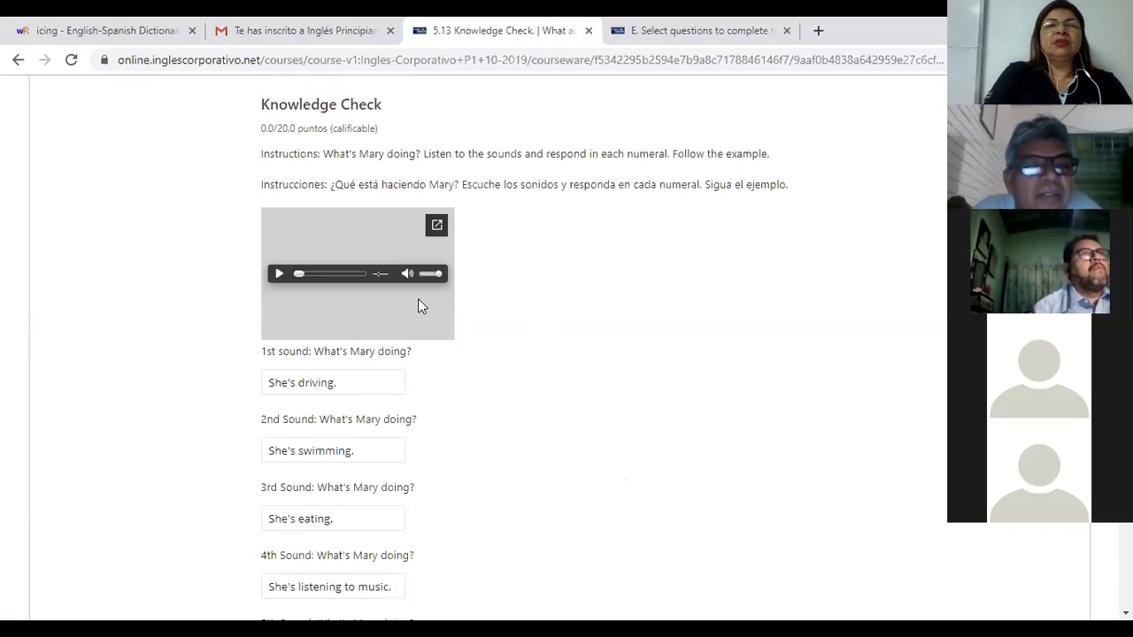
left_click(437, 225)
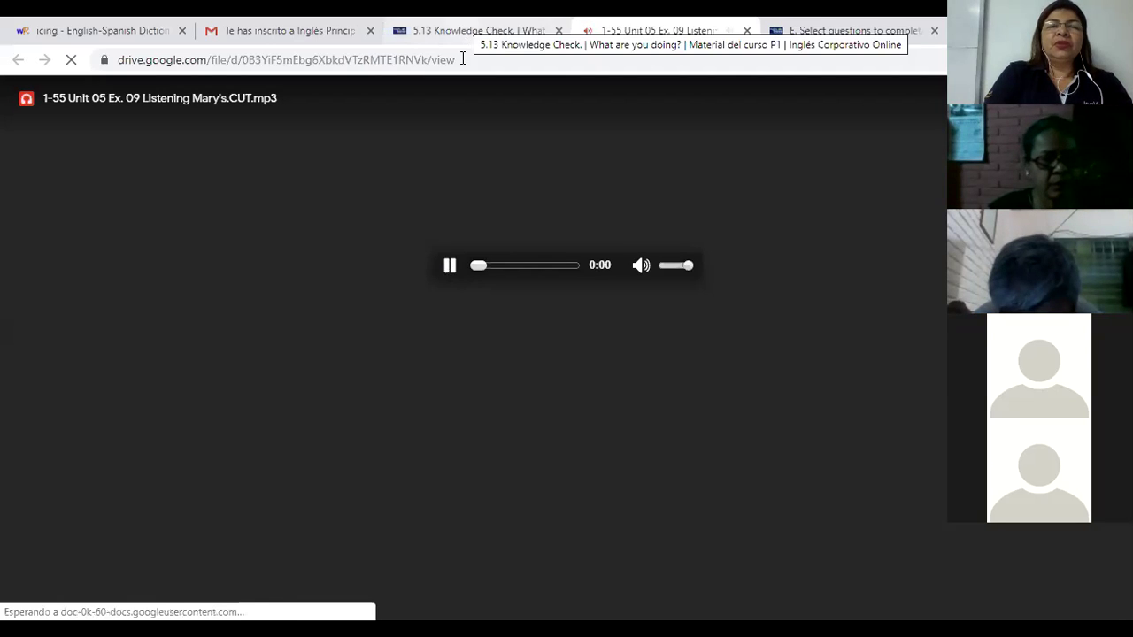
key("ctrl+shift+Tab")
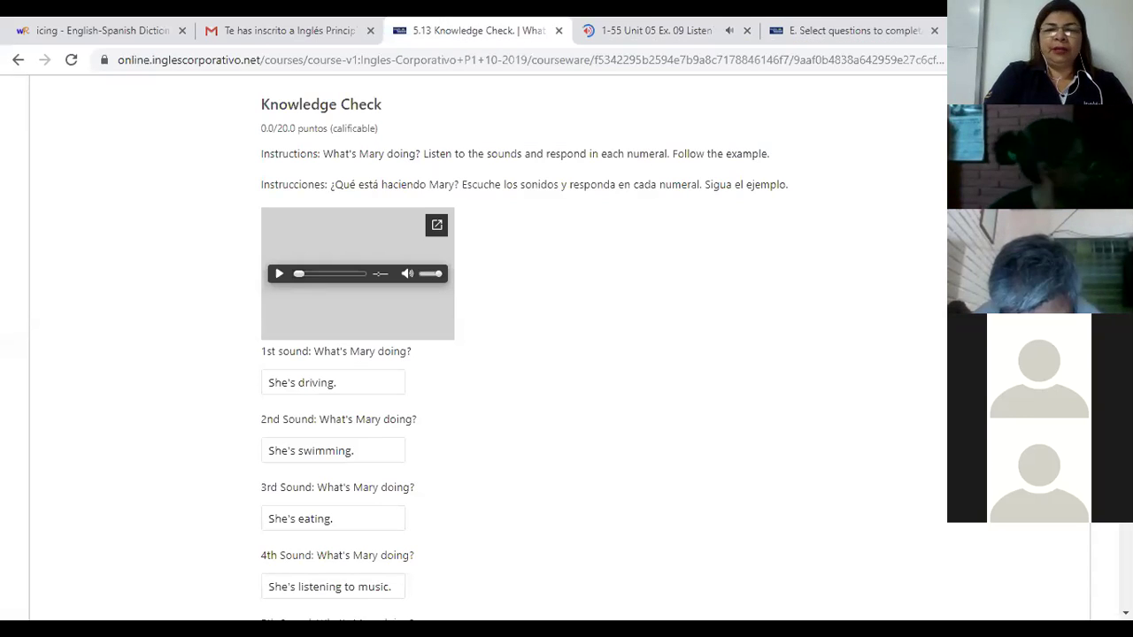
scroll(475, 240, "down", 2)
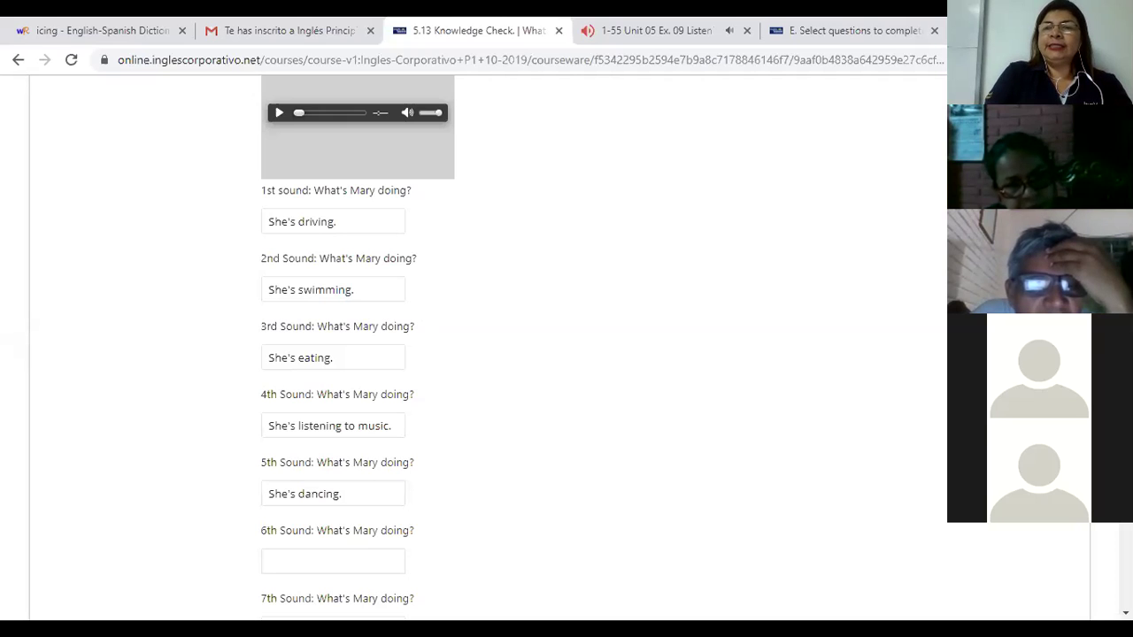
scroll(566, 354, "down", 1)
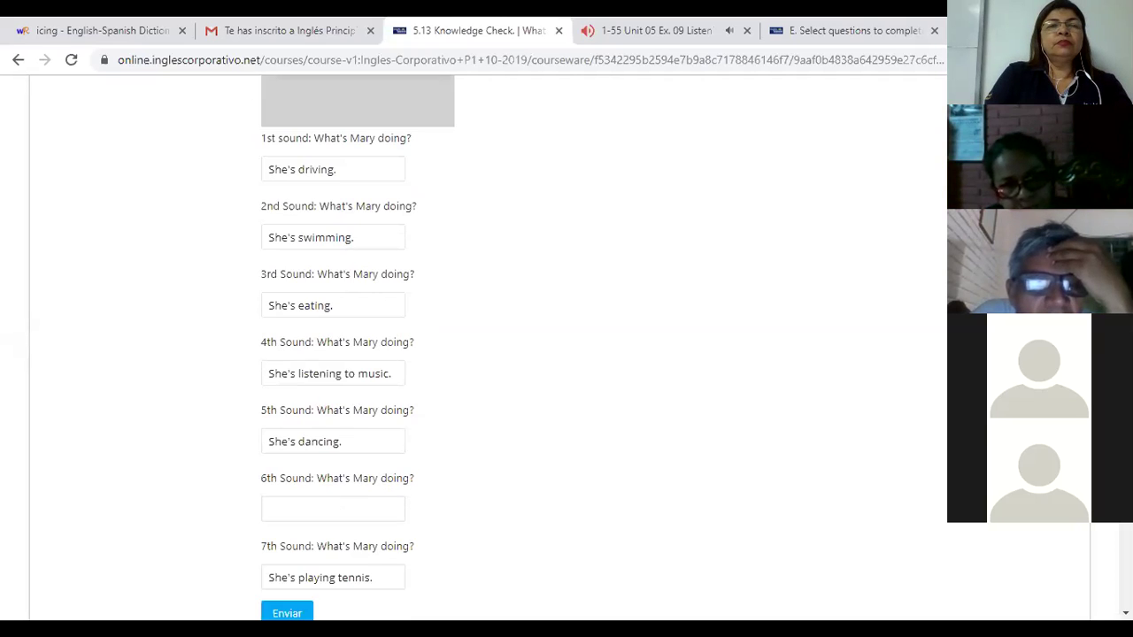
scroll(564, 247, "down", 2)
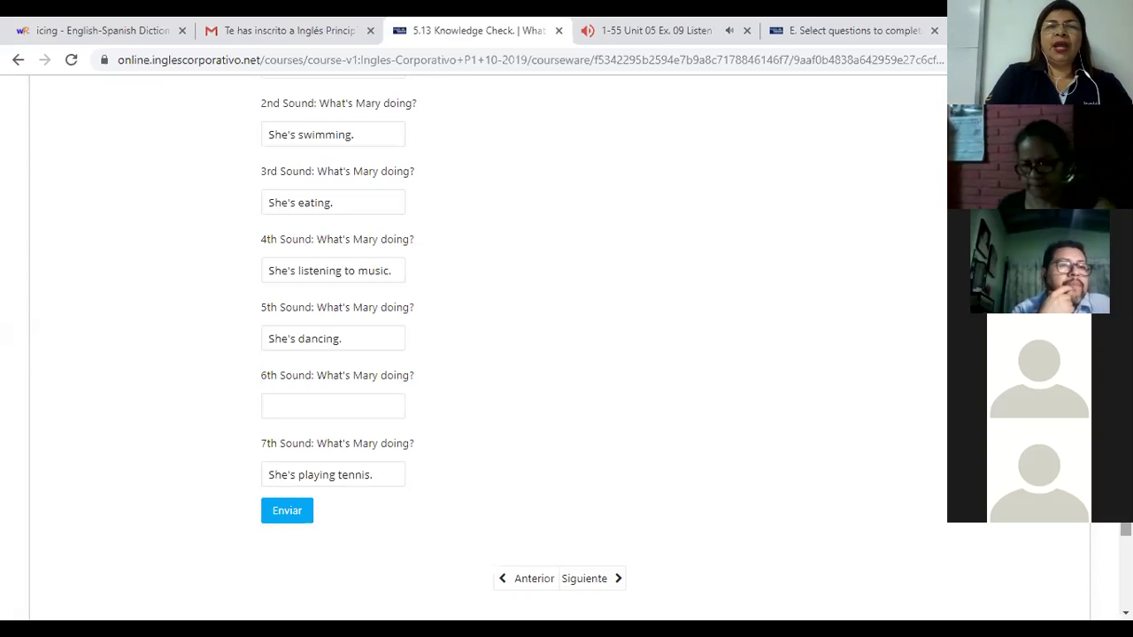
scroll(619, 284, "down", 2)
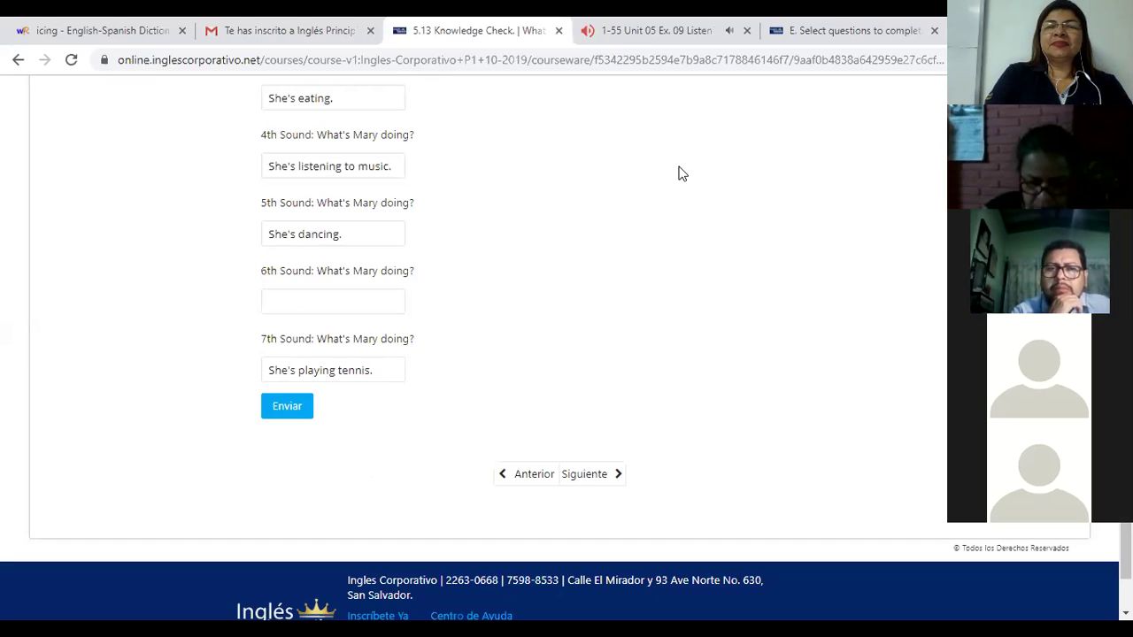
left_click(746, 34)
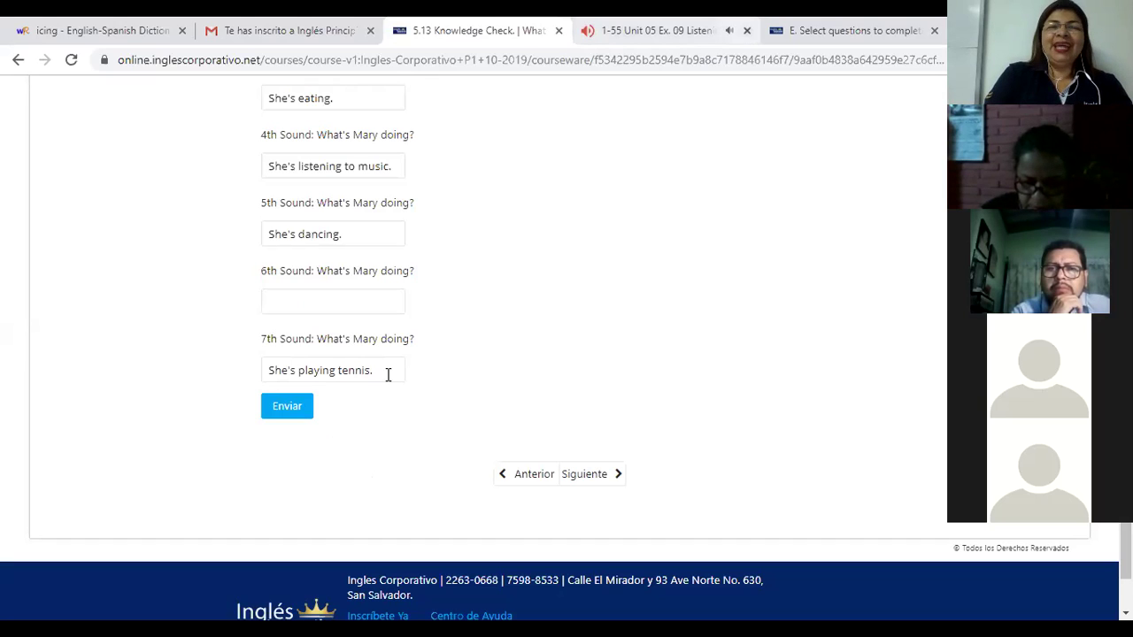
- Answer the 6th sound question with "She's riding a bike." and submit the Knowledge Check
left_click(325, 300)
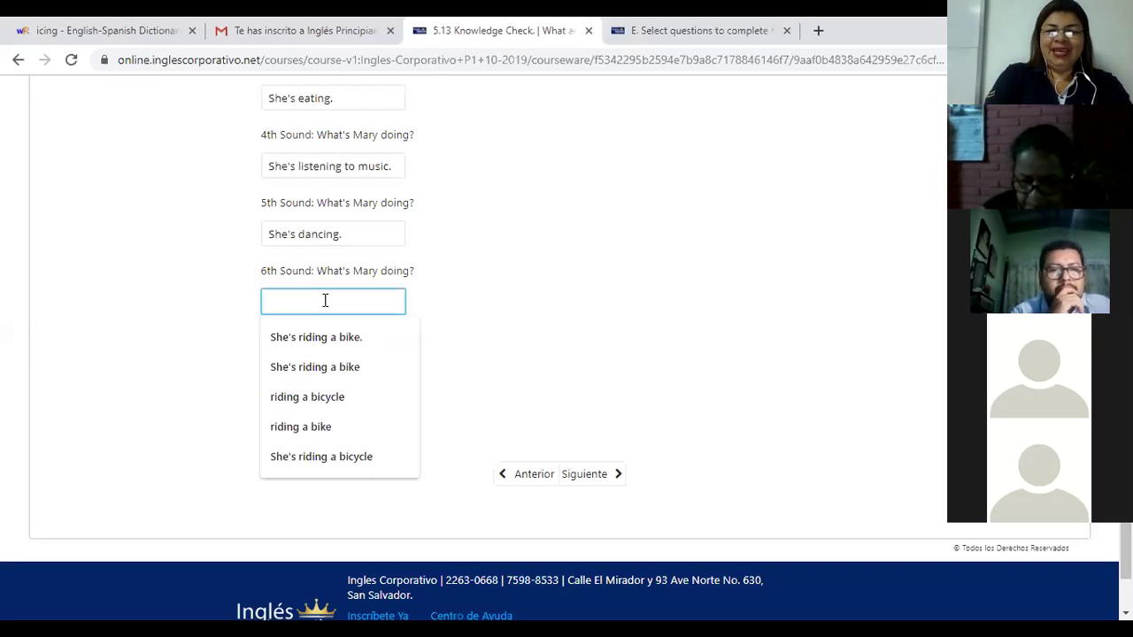
type("She's riding")
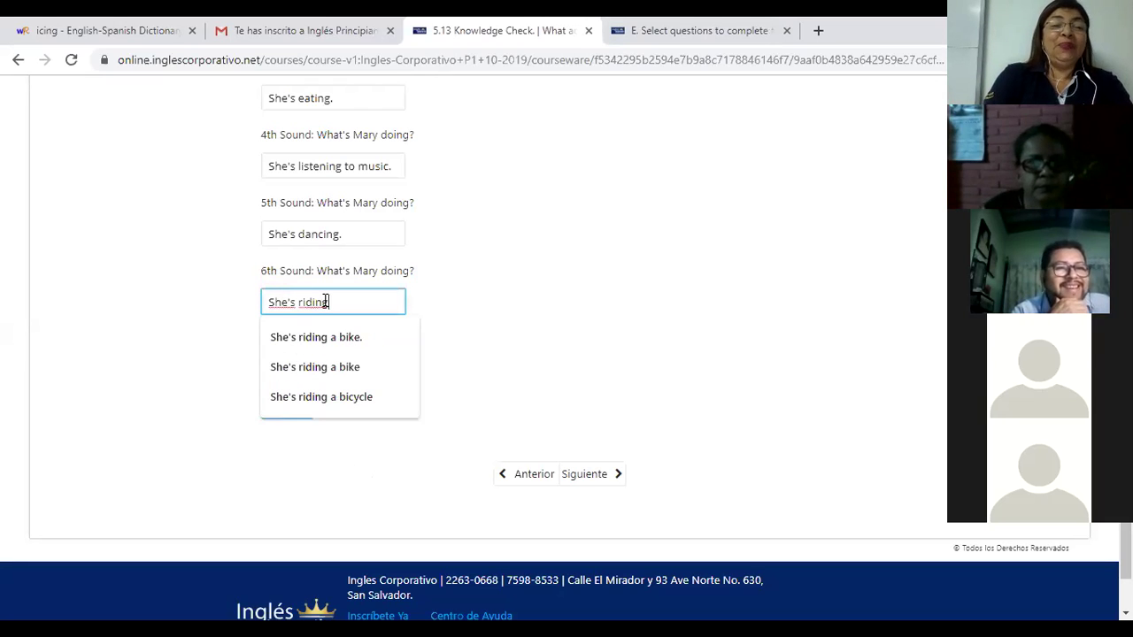
type(" a bike.")
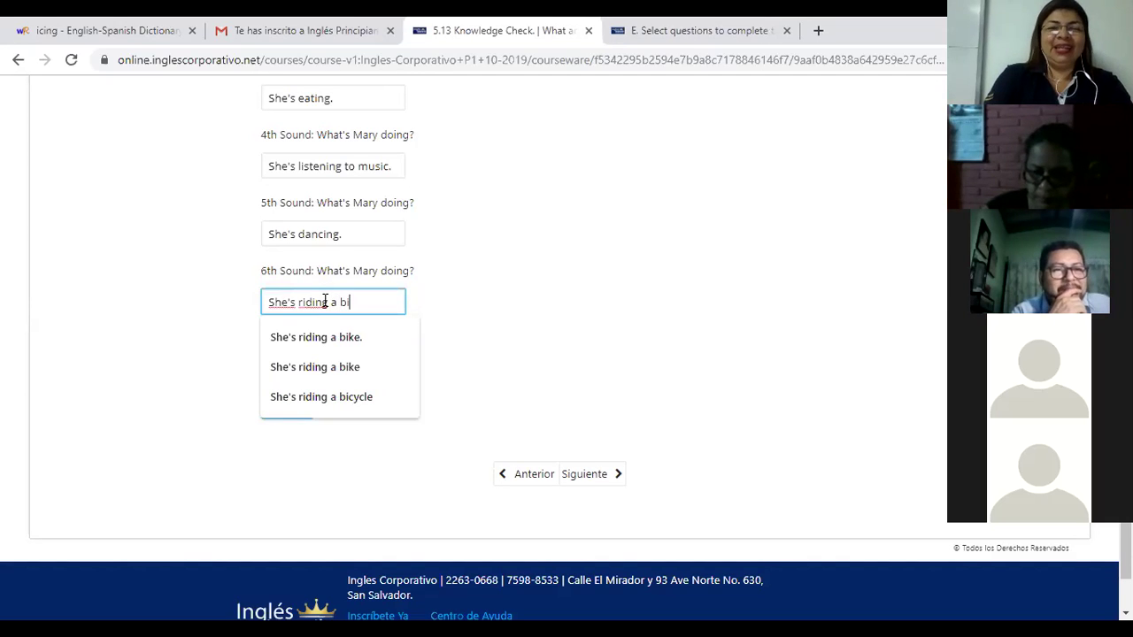
left_click(590, 322)
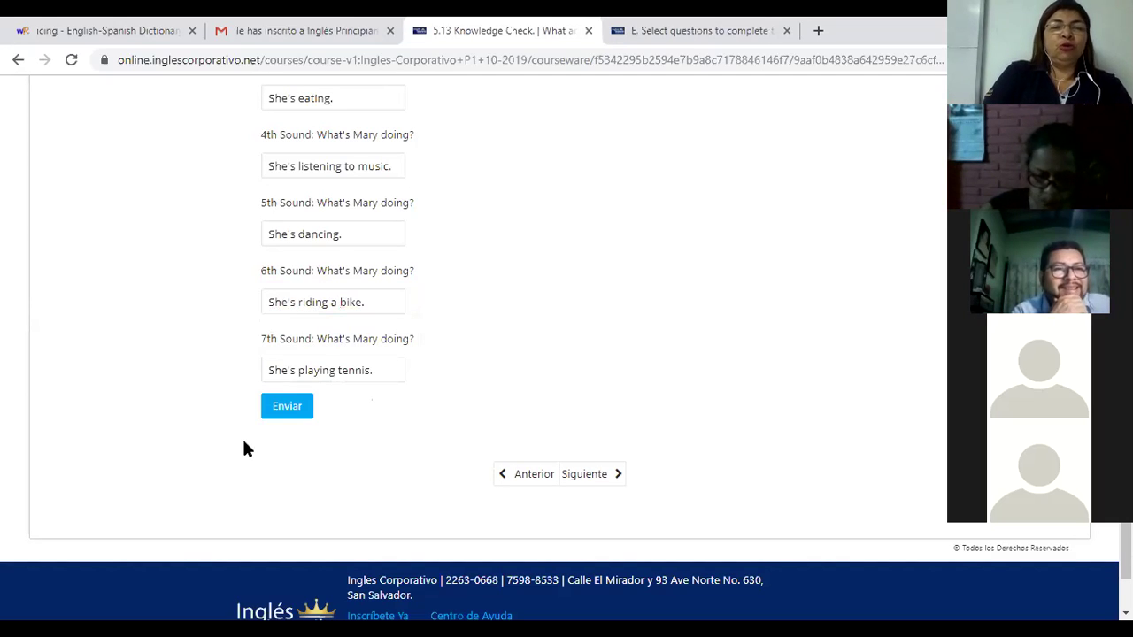
left_click(286, 405)
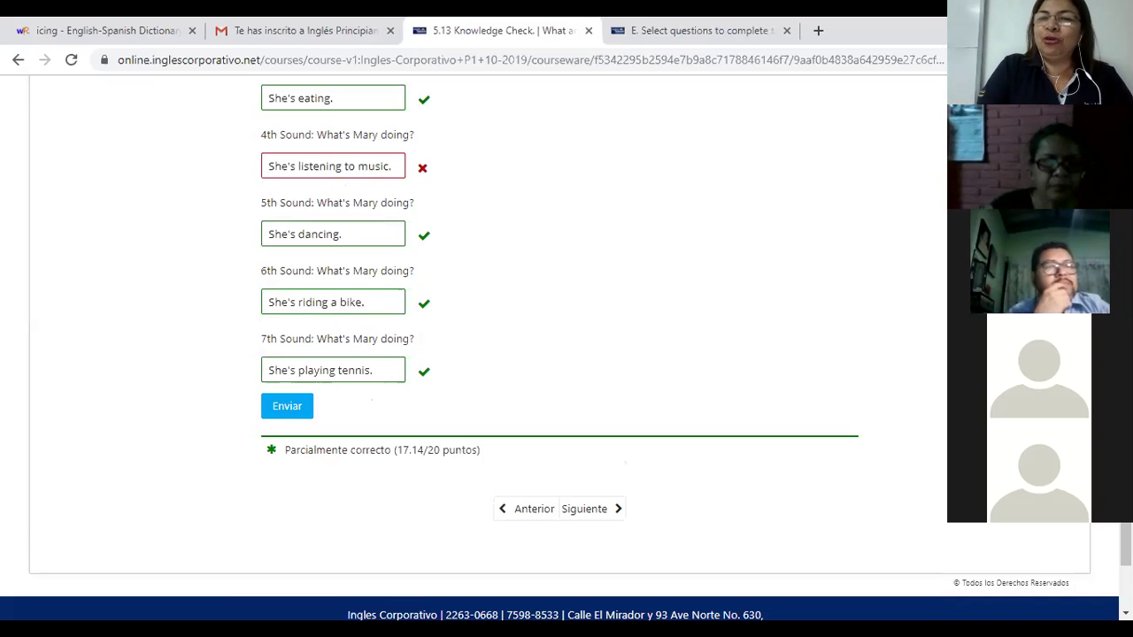
- Try "She's listening to the radio." as the 4th sound answer and resubmit the exercise
scroll(559, 336, "up", 3)
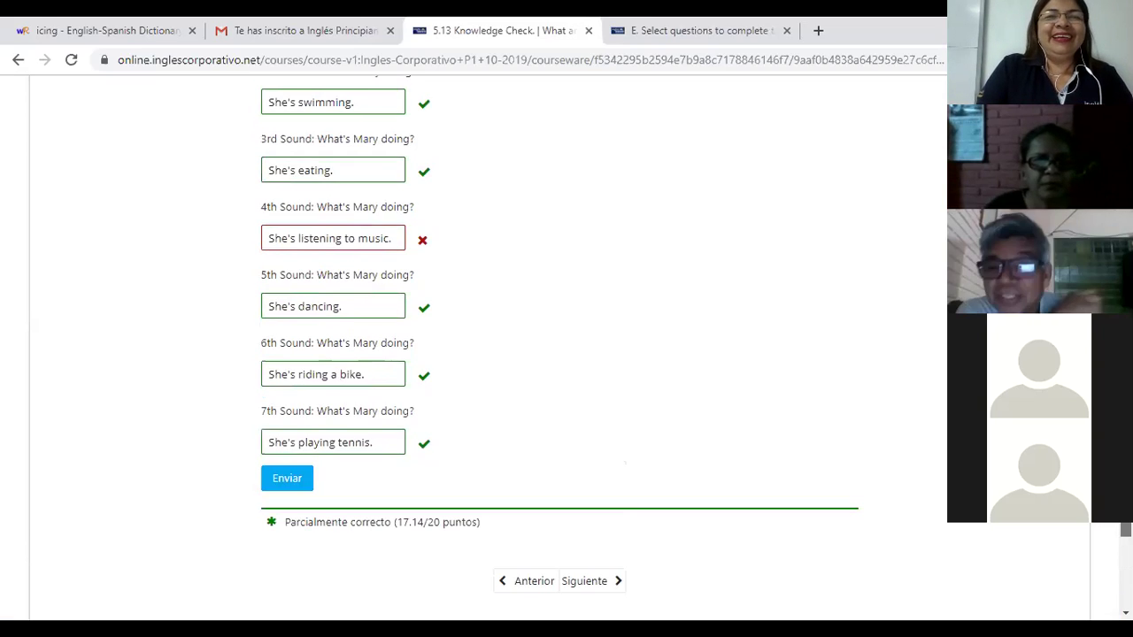
scroll(564, 240, "down", 2)
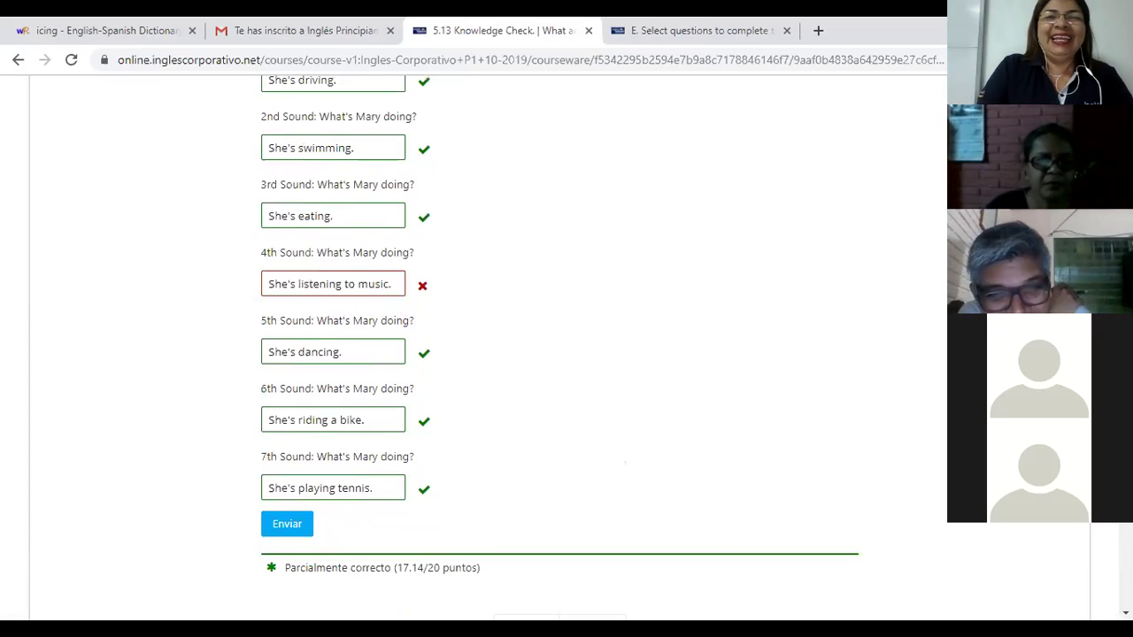
scroll(420, 222, "down", 1)
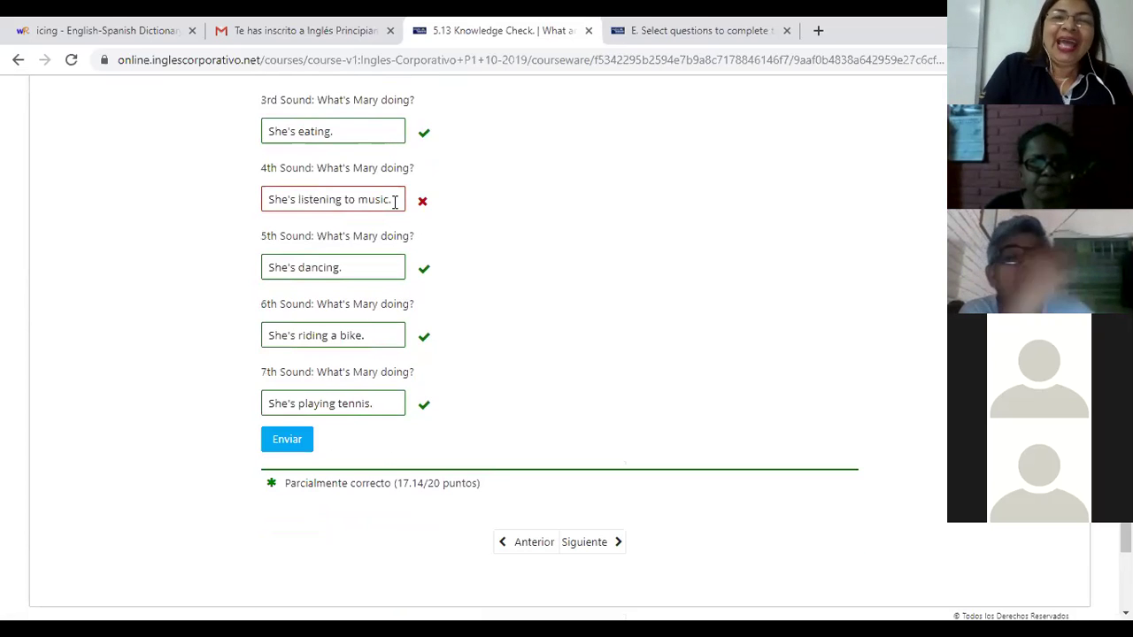
left_click(395, 201)
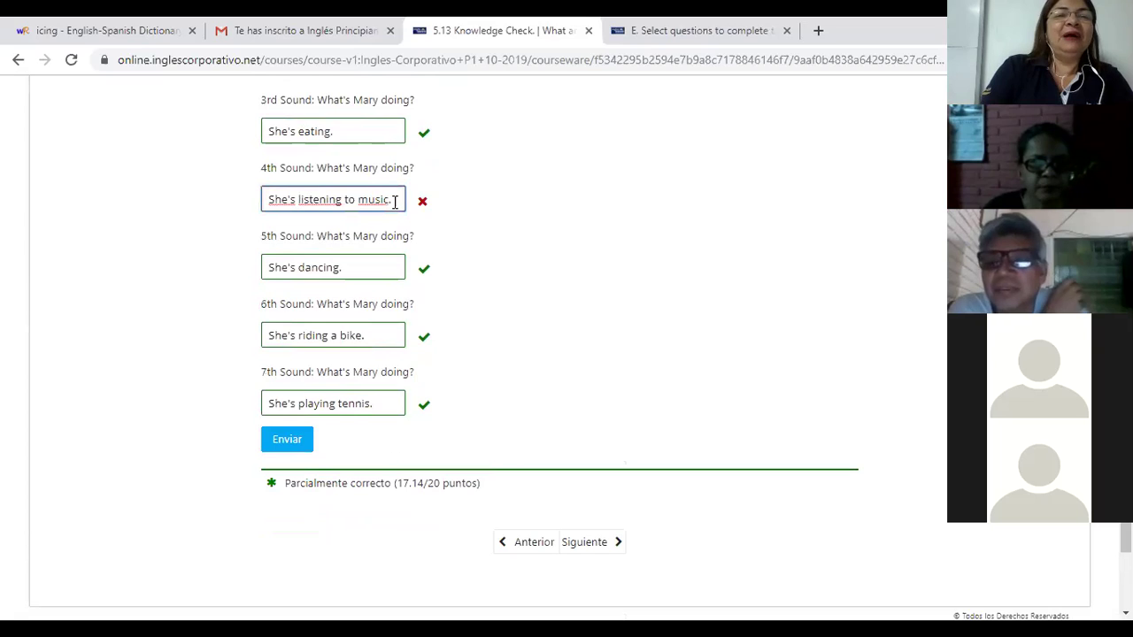
key("BackSpace")
key("BackSpace")
key("BackSpace")
key("BackSpace")
key("BackSpace")
key("BackSpace")
key("BackSpace")
key("BackSpace")
key("BackSpace")
key("BackSpace")
key("BackSpace")
key("BackSpace")
key("BackSpace")
key("BackSpace")
key("BackSpace")
key("BackSpace")
key("BackSpace")
key("BackSpace")
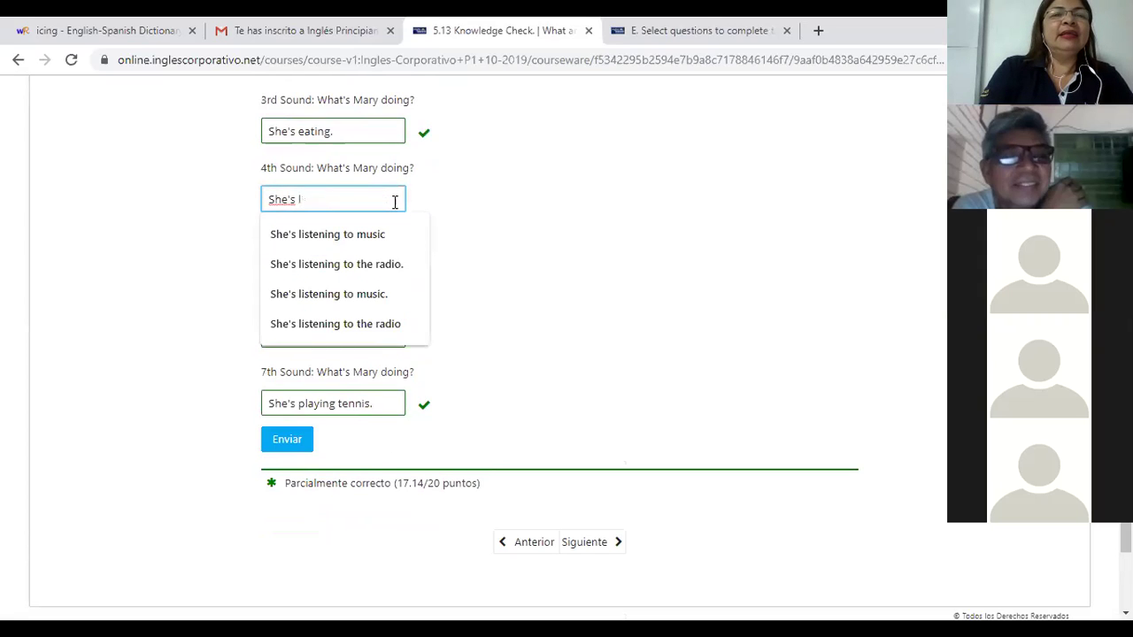
key("BackSpace")
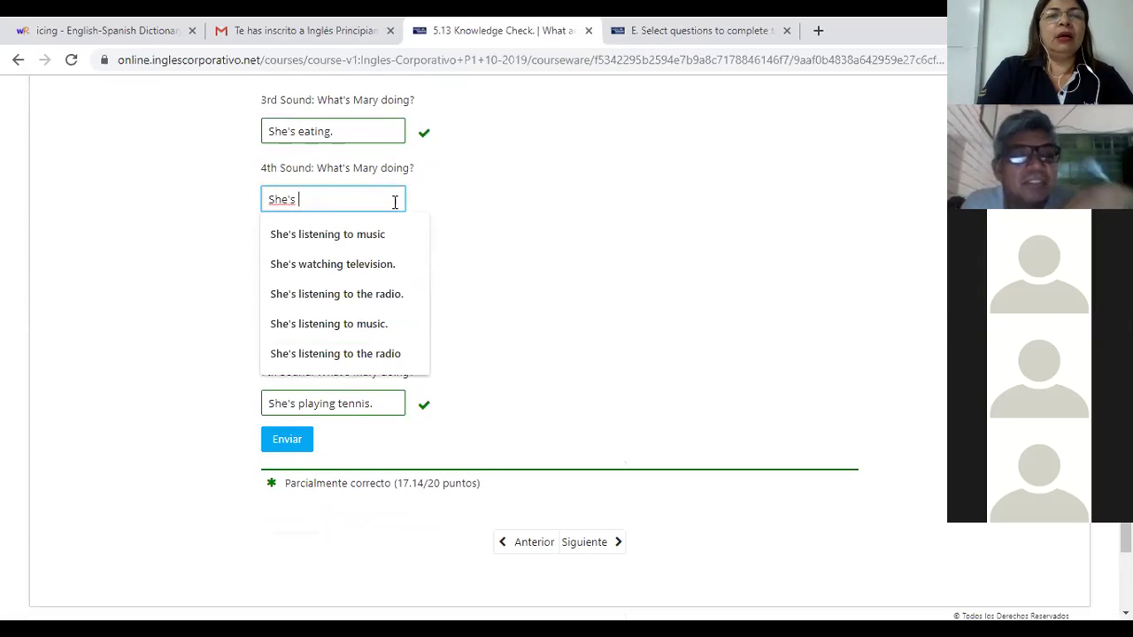
type("l")
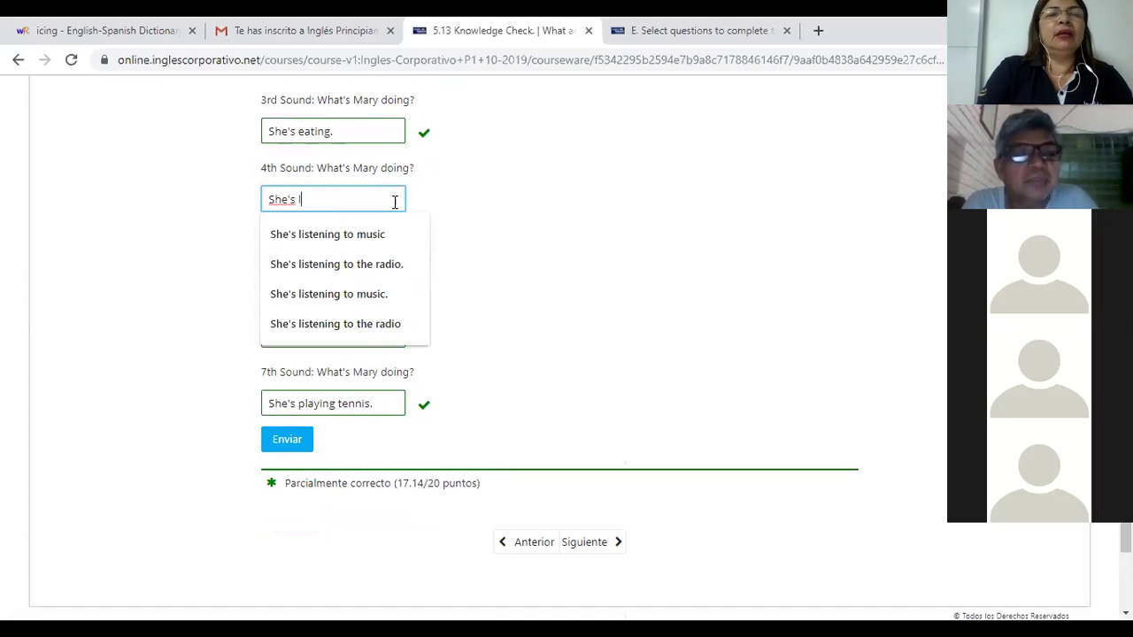
type("istening to ")
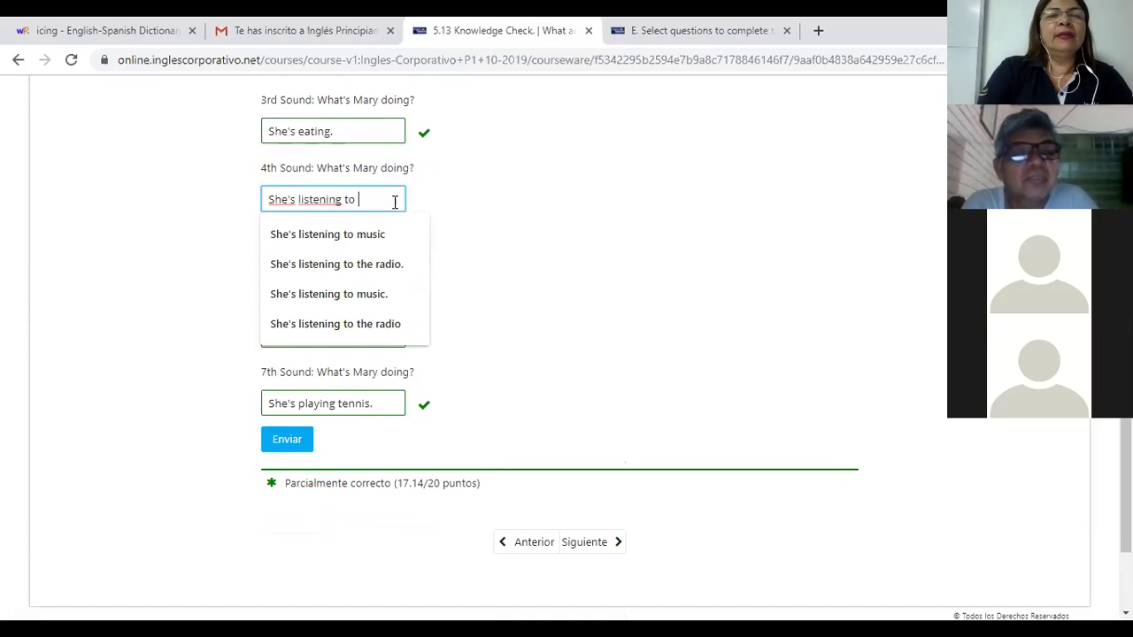
type("the radio.")
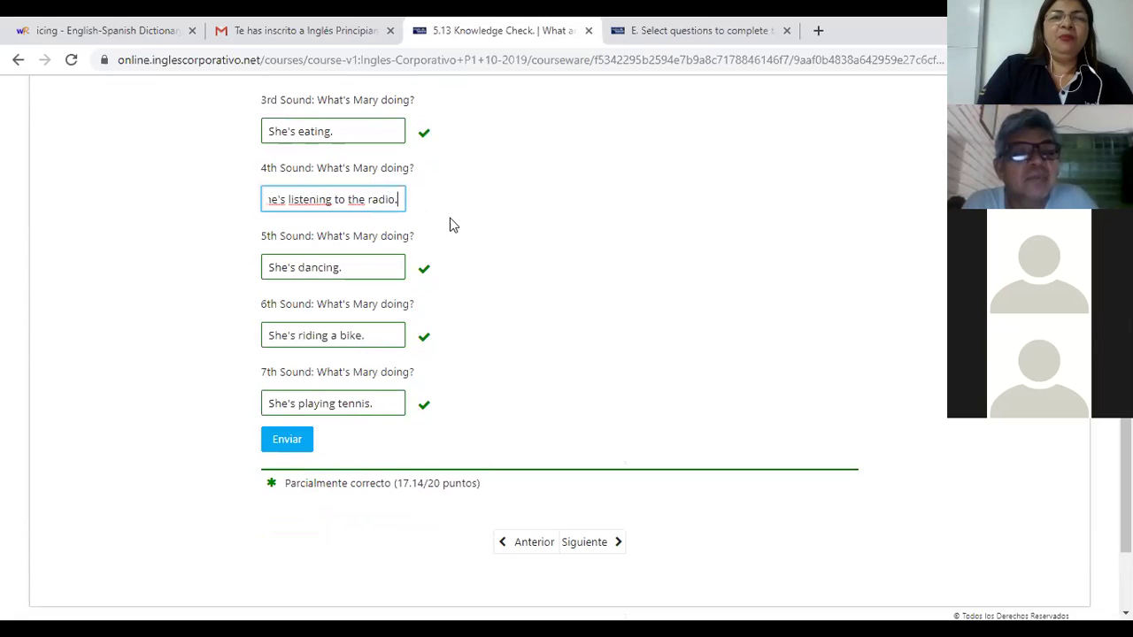
left_click(289, 442)
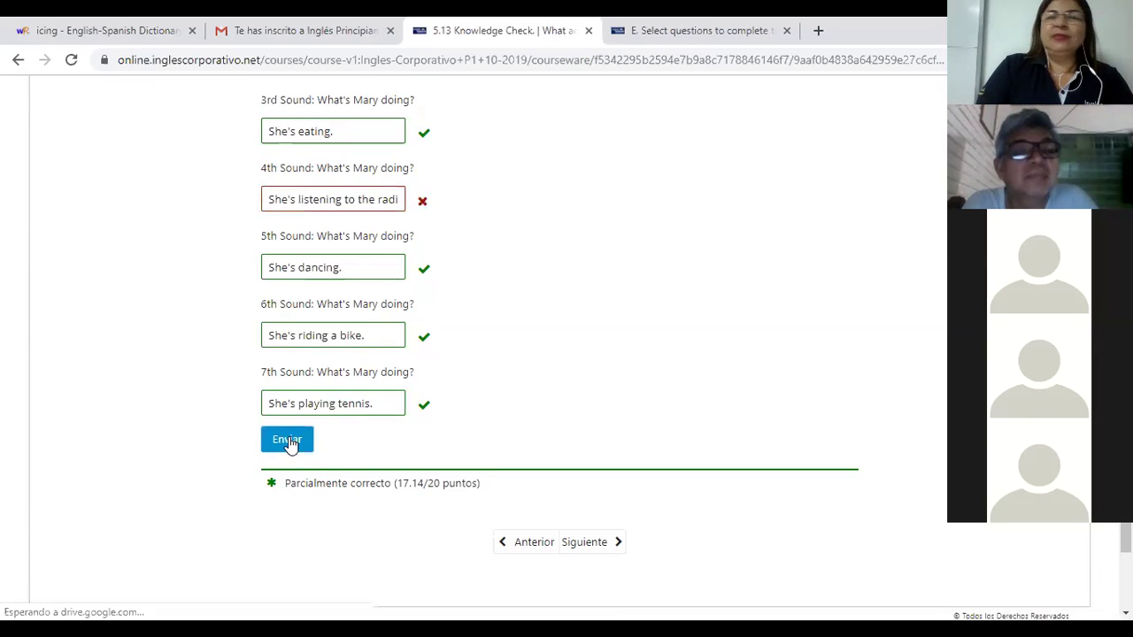
- Replace the 4th sound answer with "She's watching television." and submit the exercise again
left_click(398, 197)
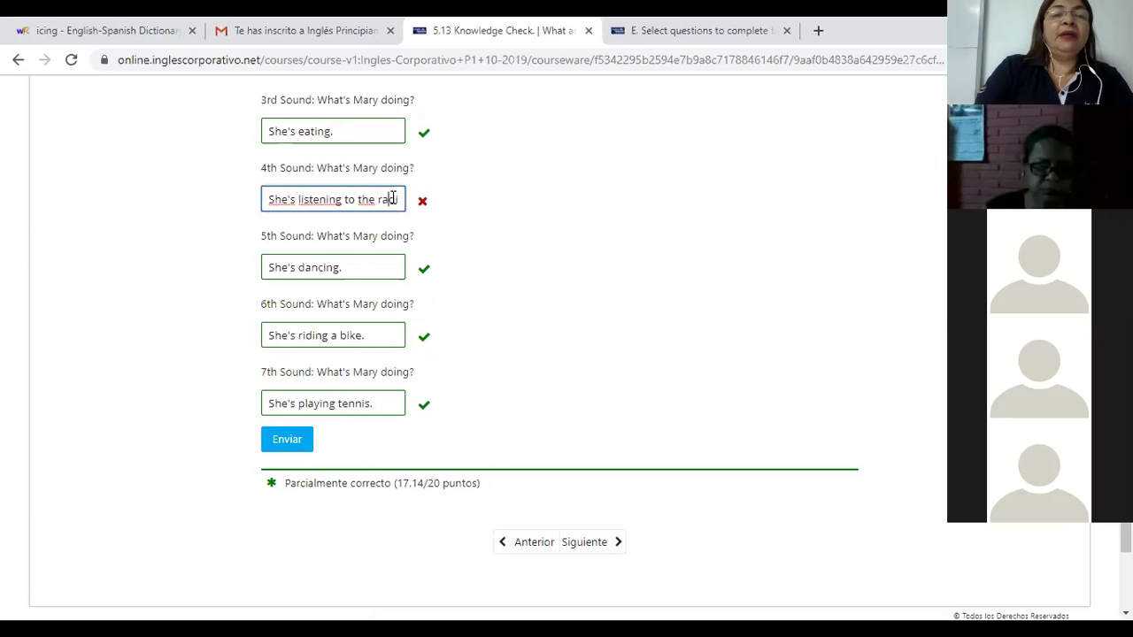
type(".")
key("BackSpace")
key("BackSpace")
key("BackSpace")
key("BackSpace")
key("BackSpace")
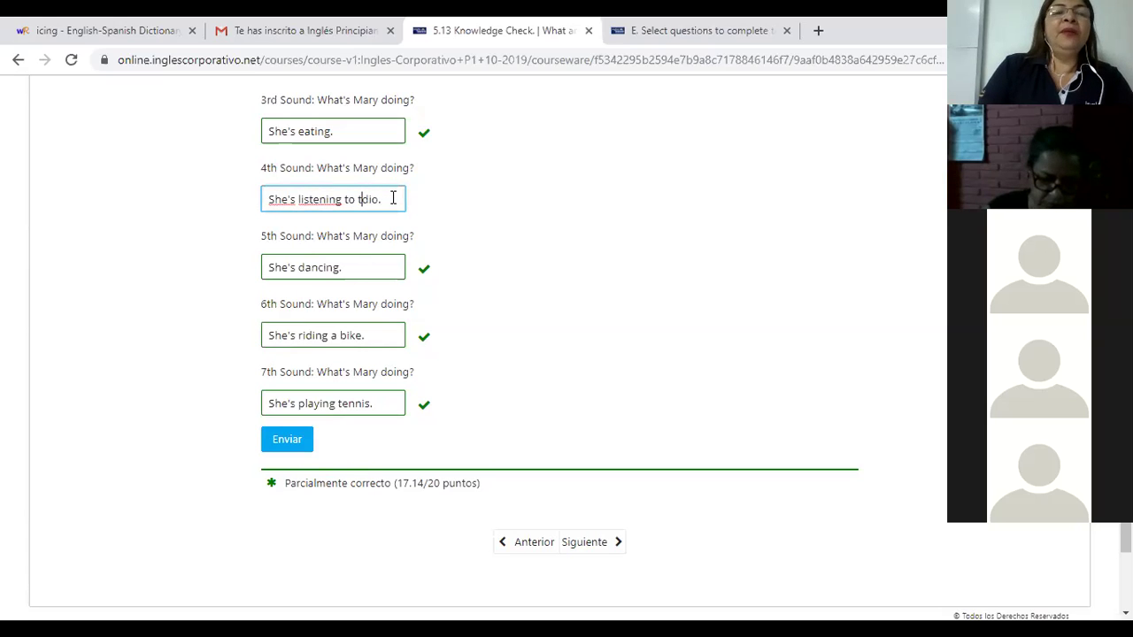
left_click(393, 197)
key("BackSpace")
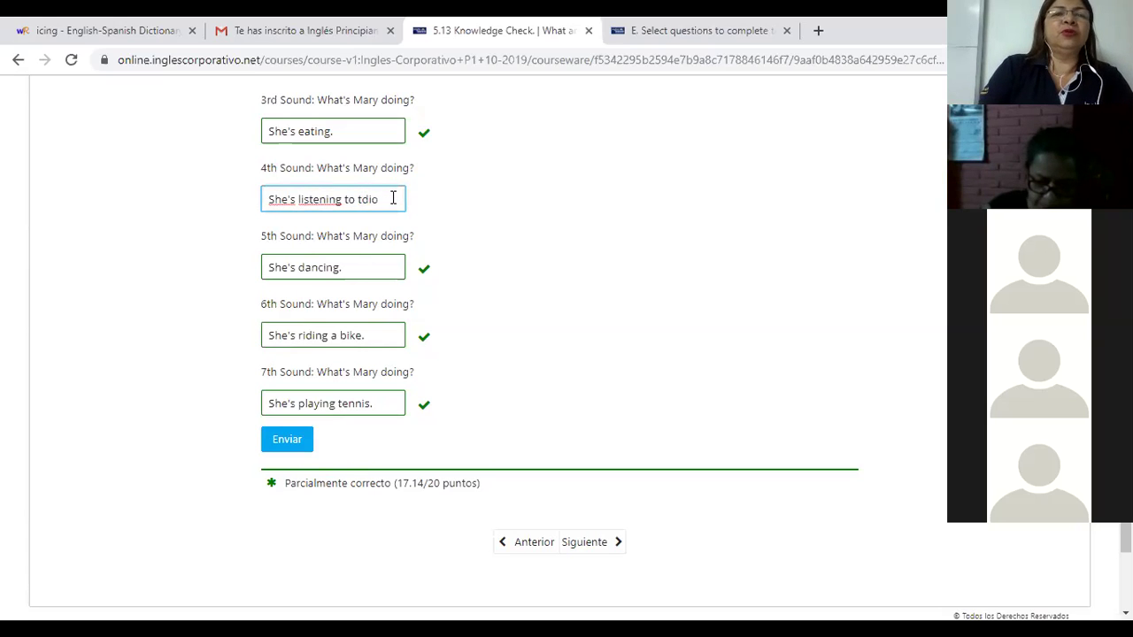
key("BackSpace")
key("BackSpace")
key("BackSpace")
key("BackSpace")
key("BackSpace")
key("BackSpace")
key("BackSpace")
key("BackSpace")
key("BackSpace")
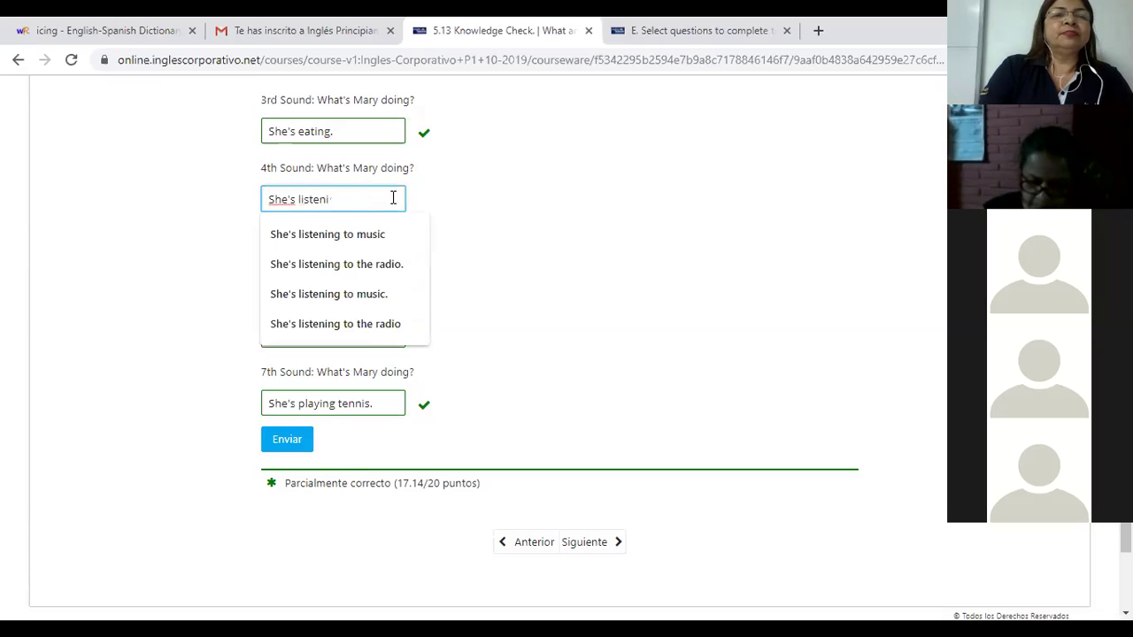
key("BackSpace")
key("BackSpace")
key("BackSpace")
key("BackSpace")
key("BackSpace")
key("BackSpace")
key("BackSpace")
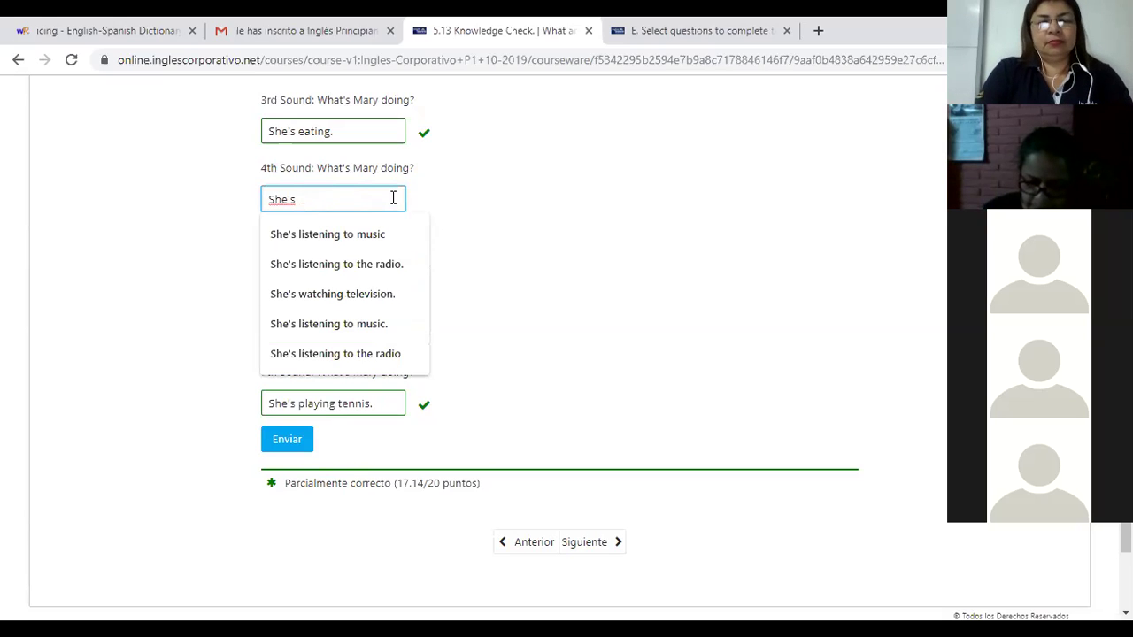
type("watching t")
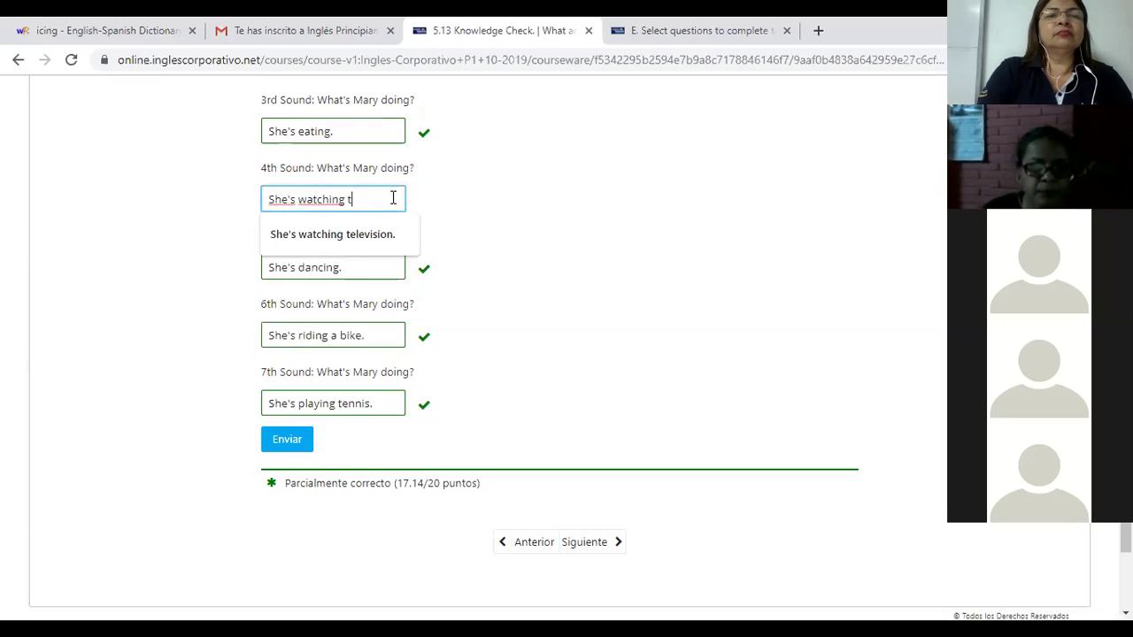
key("Down")
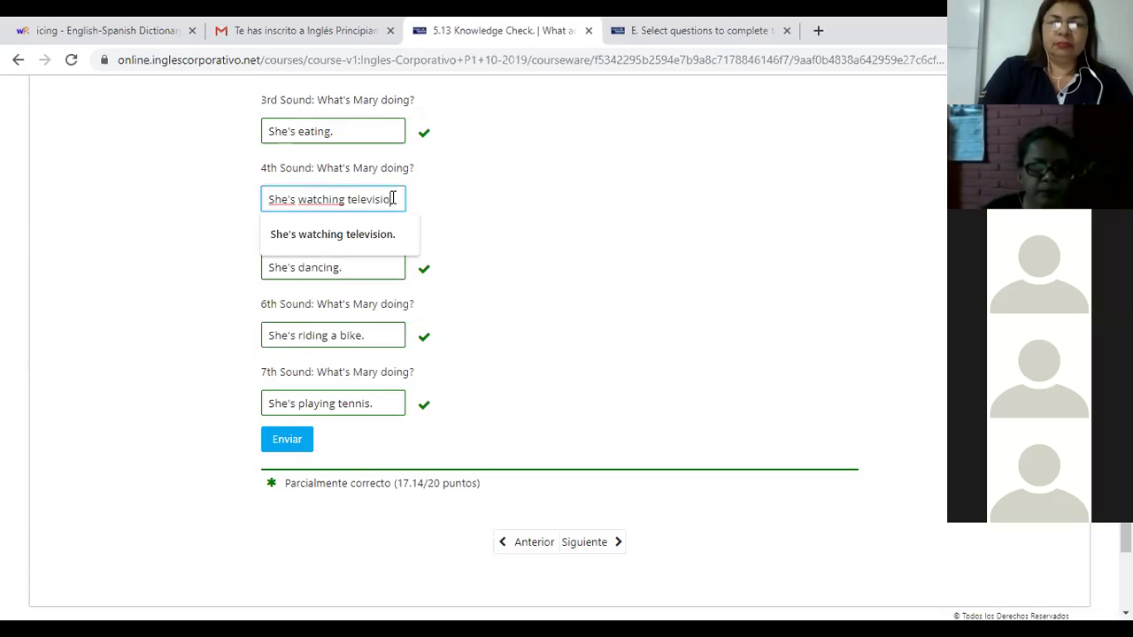
key("Return")
left_click(600, 255)
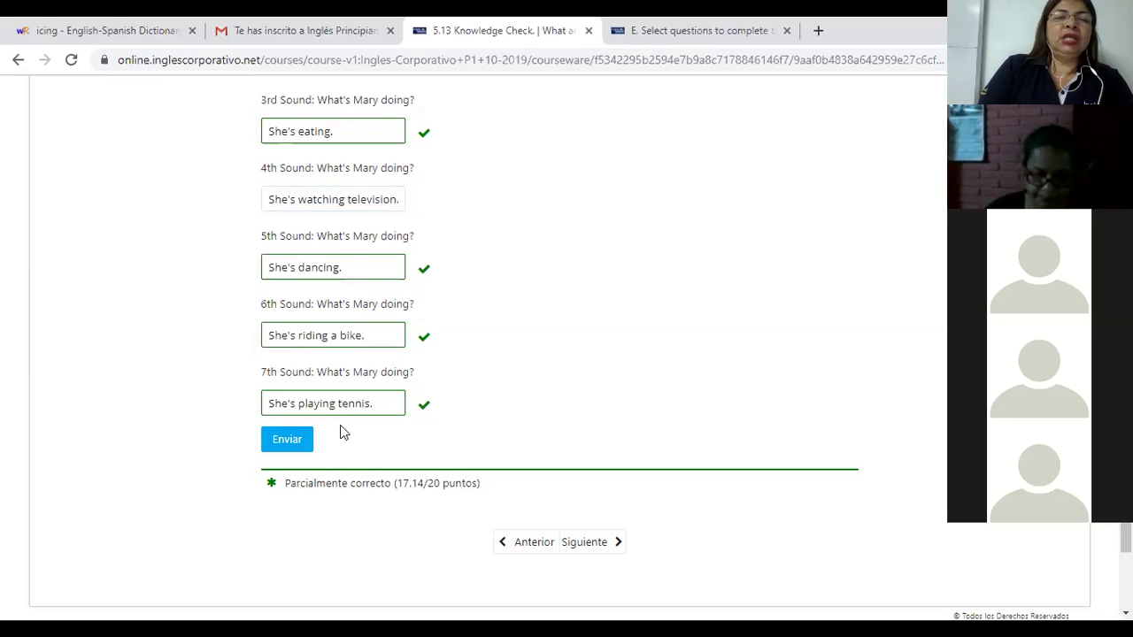
left_click(296, 440)
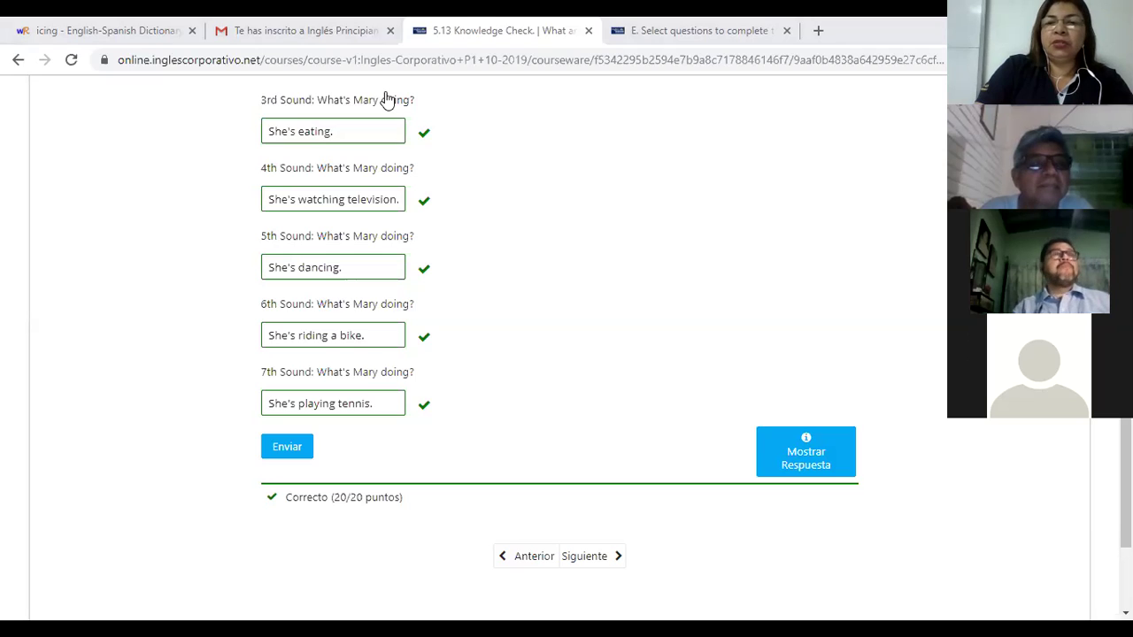
- Switch to the SECTION 4 presentation in PowerPoint and start its slide show at the clothing vocabulary slide
key("alt+Tab")
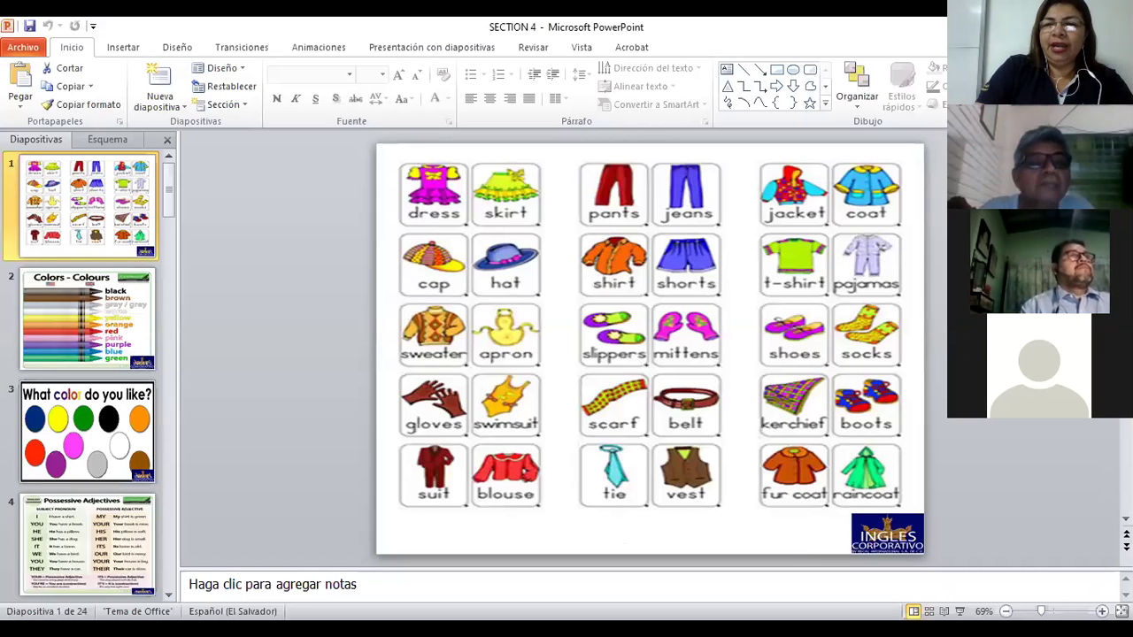
left_click(960, 611)
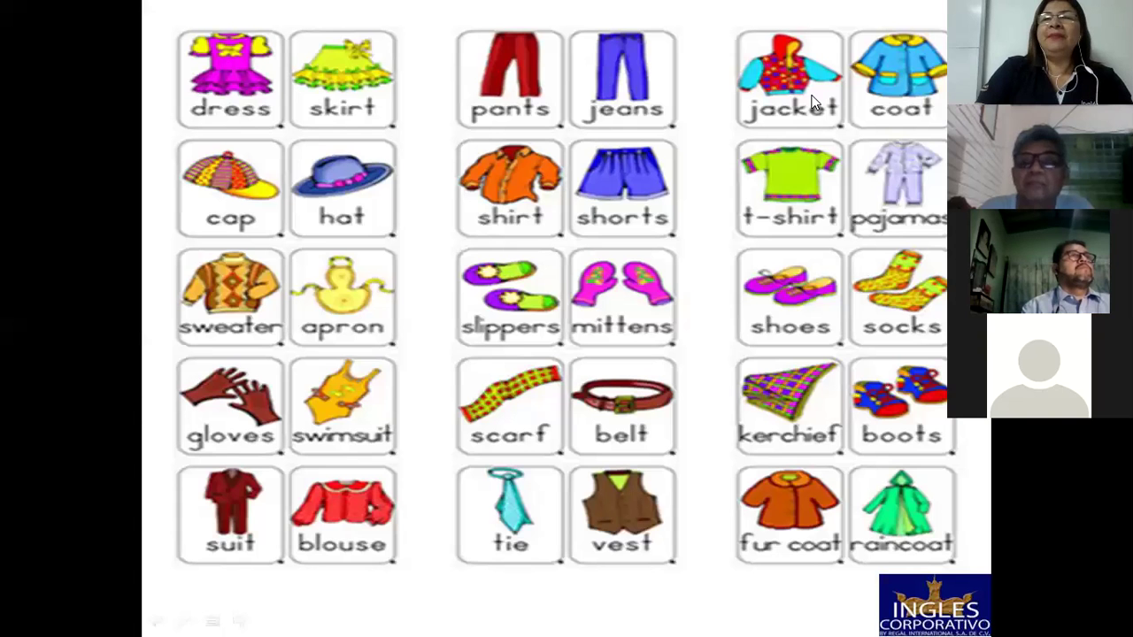